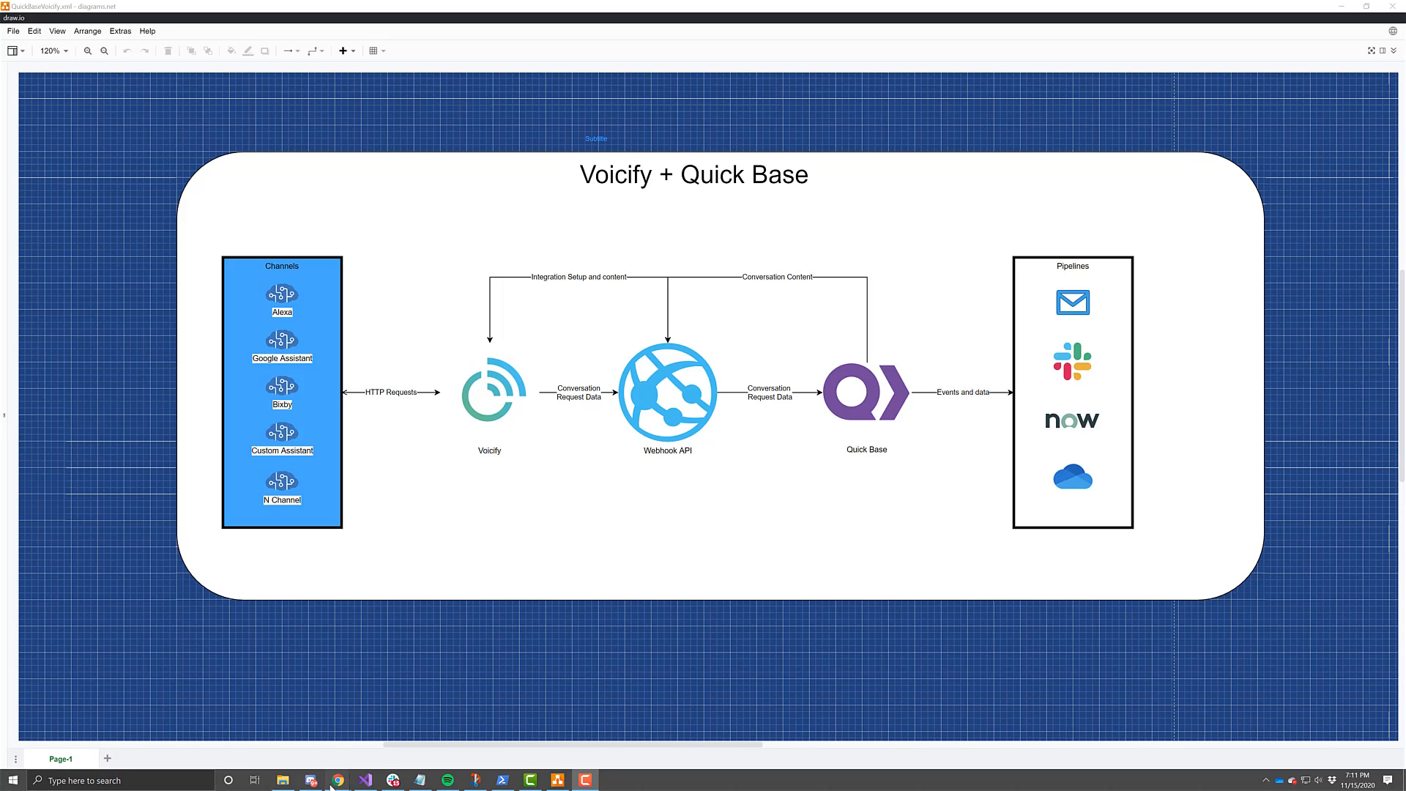
Switch to Voicify in the browser and look through the applications offered for the new Quick Base integration
{"action": "mouse_move", "coordinate": [338, 780]}
{"action": "left_click", "coordinate": [309, 742]}
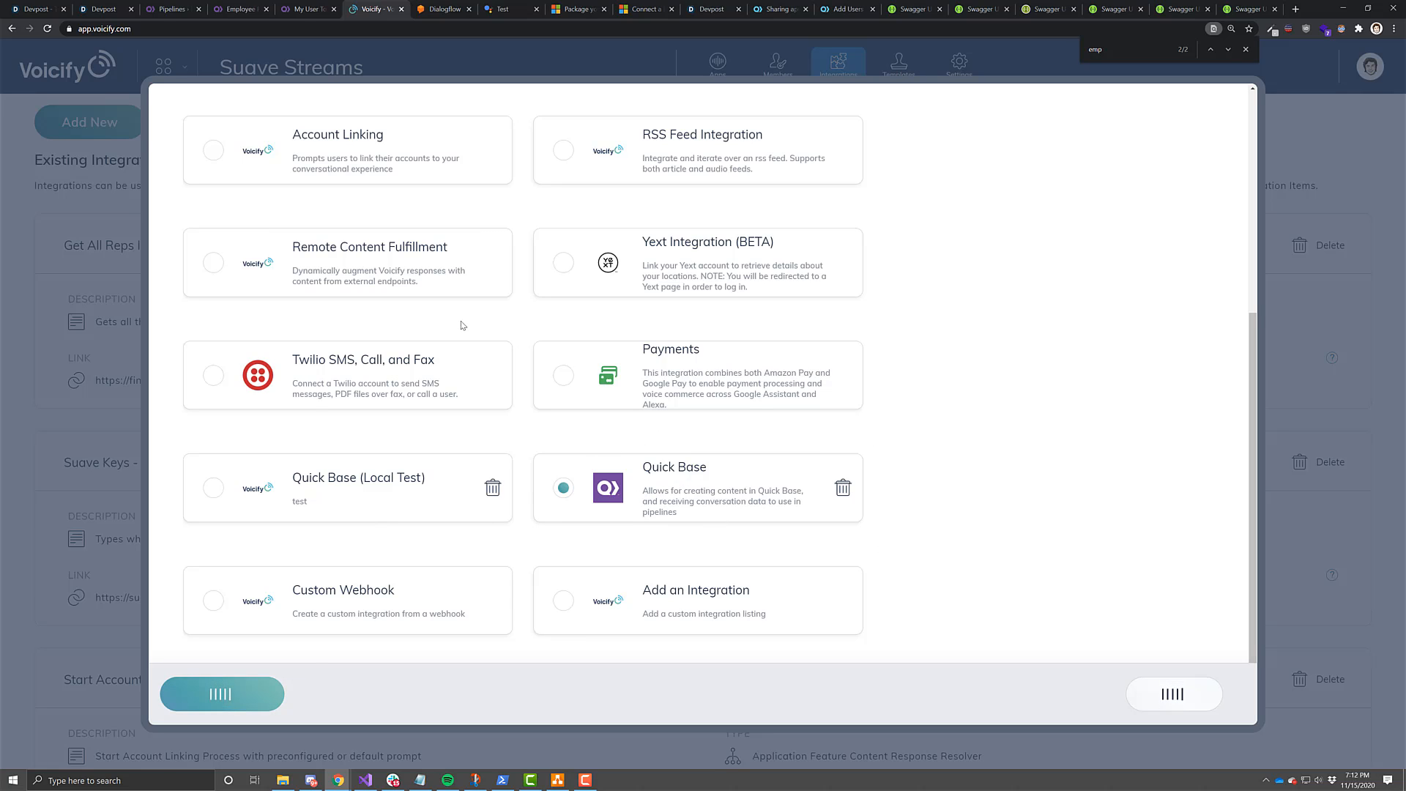
{"action": "left_click", "coordinate": [390, 240]}
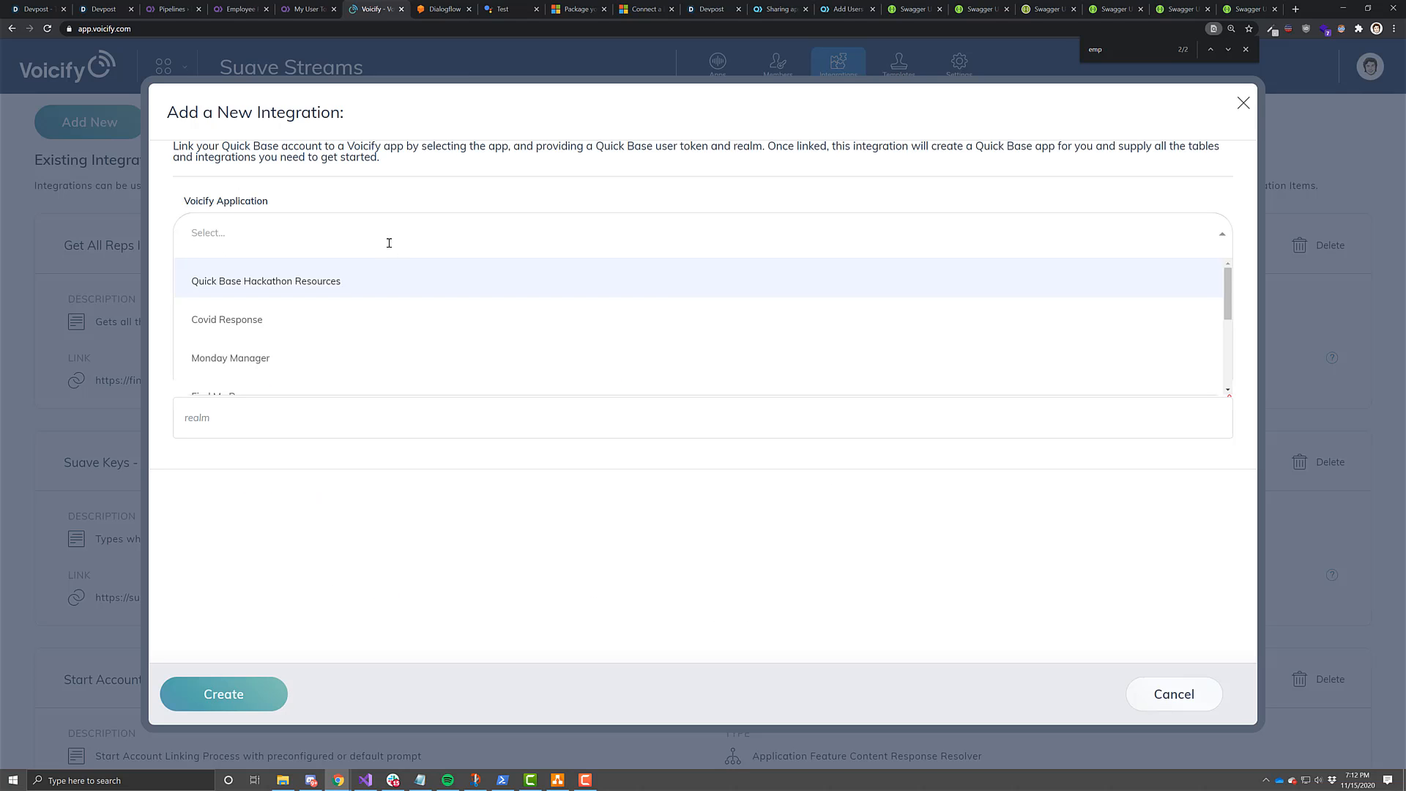
{"action": "scroll", "coordinate": [339, 308], "scroll_direction": "down", "scroll_amount": 3}
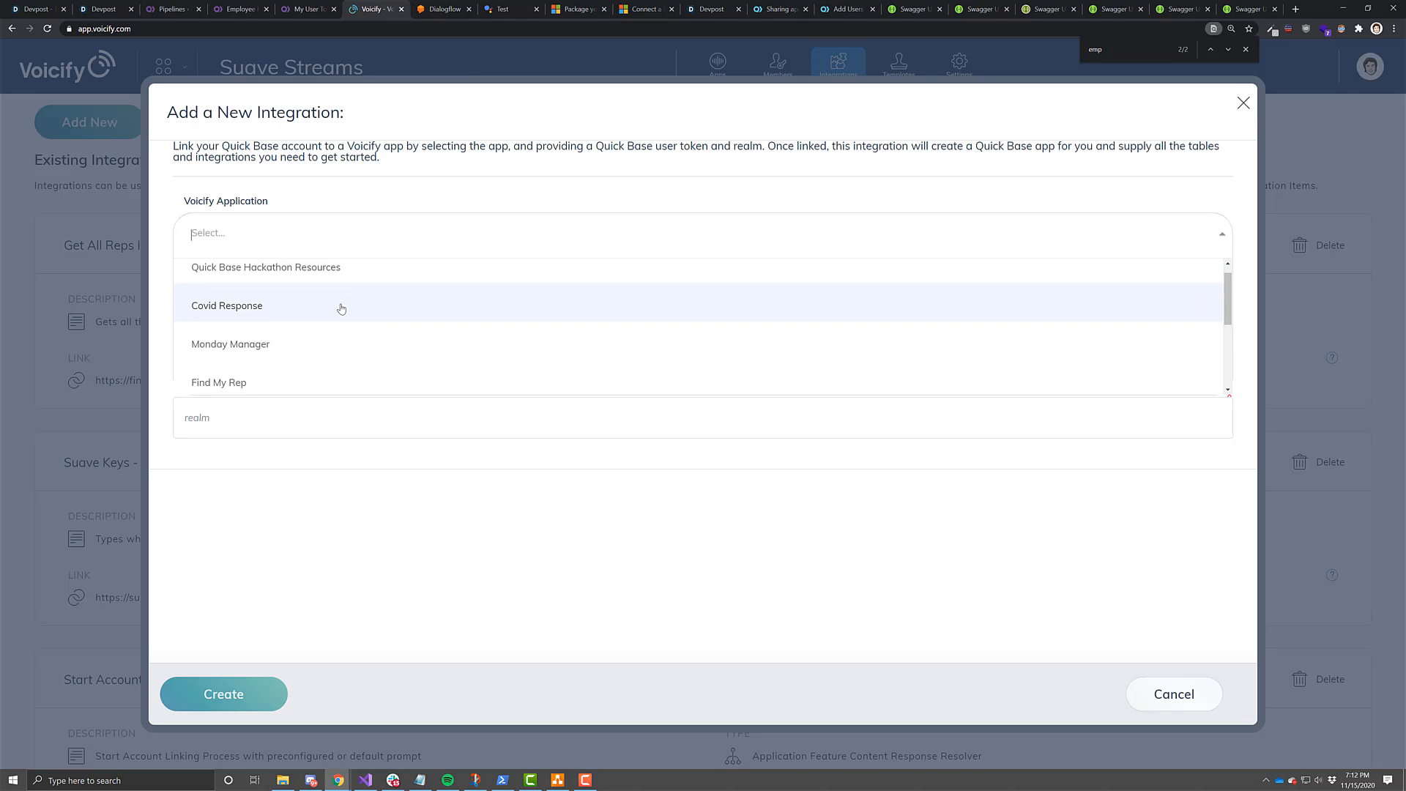
{"action": "left_click", "coordinate": [331, 524]}
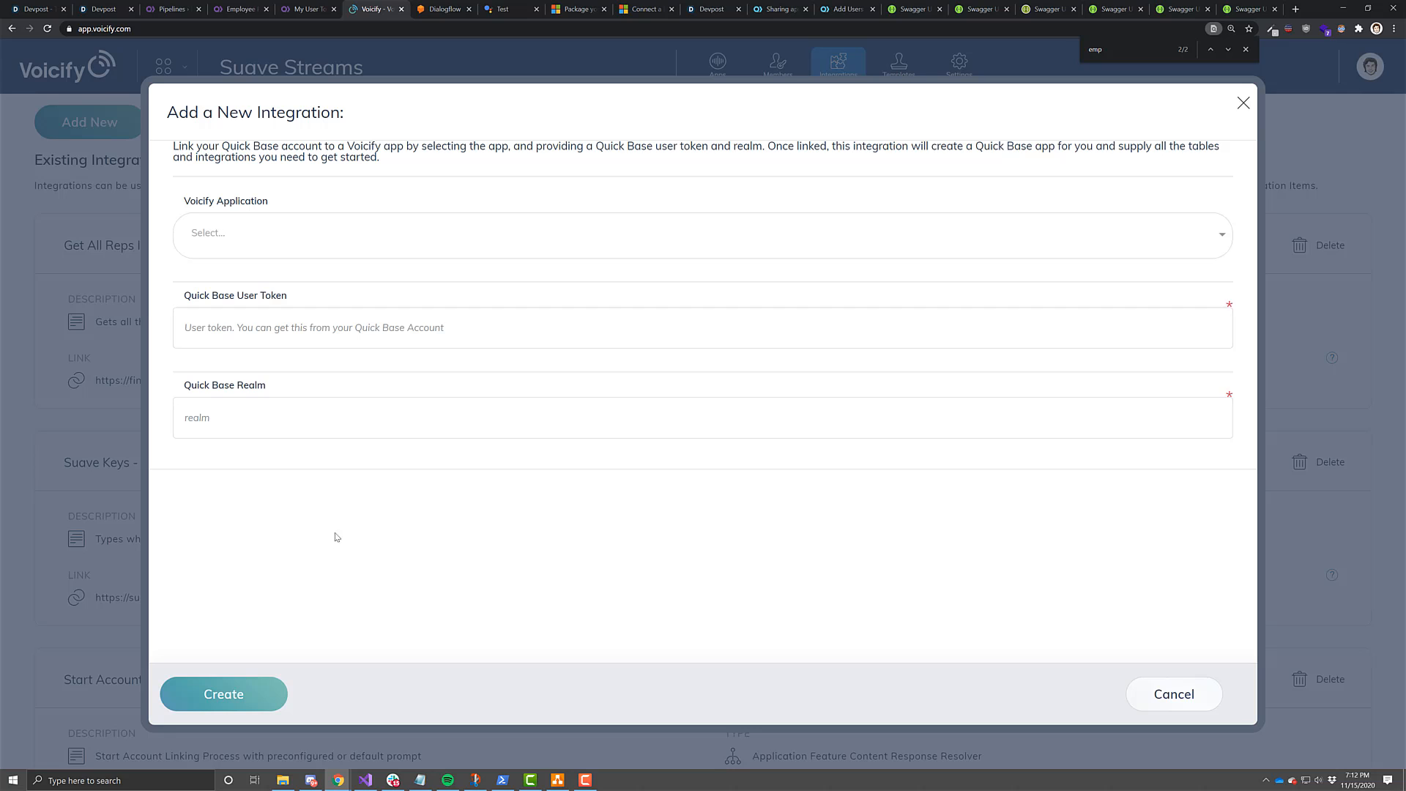
Leave the new integration form and open the Employee Resources app from the Suave Streams apps
{"action": "left_click", "coordinate": [64, 78]}
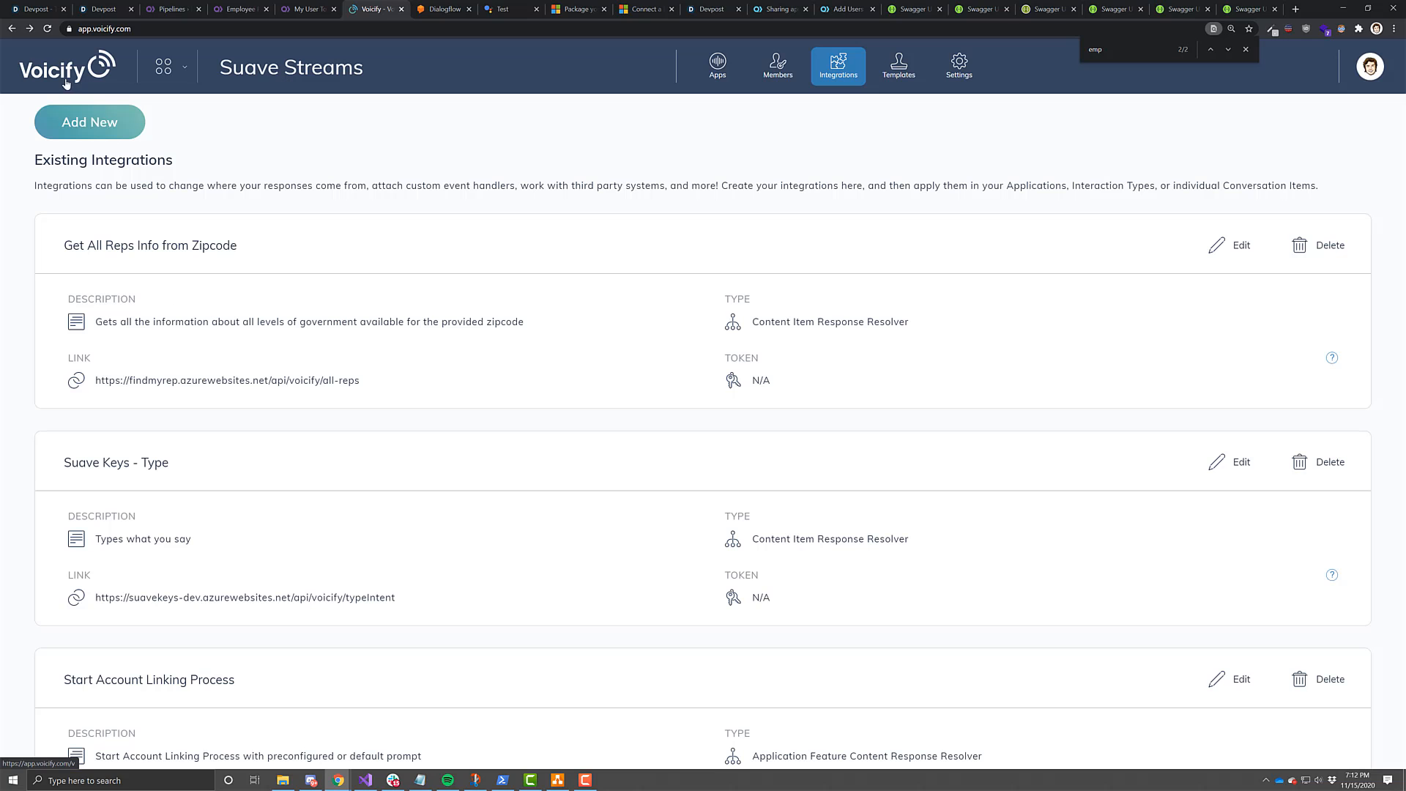
{"action": "left_click", "coordinate": [718, 62]}
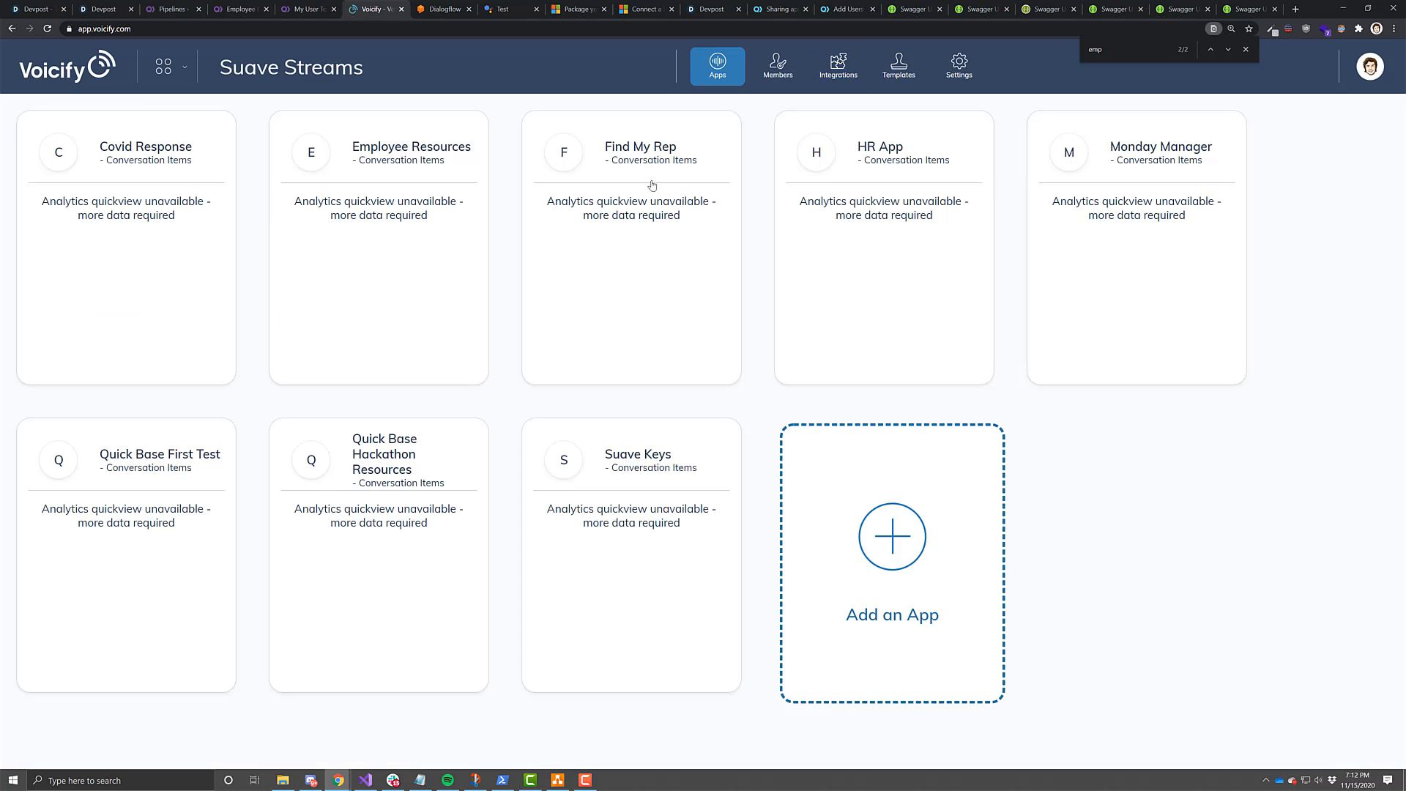
{"action": "left_click", "coordinate": [440, 157]}
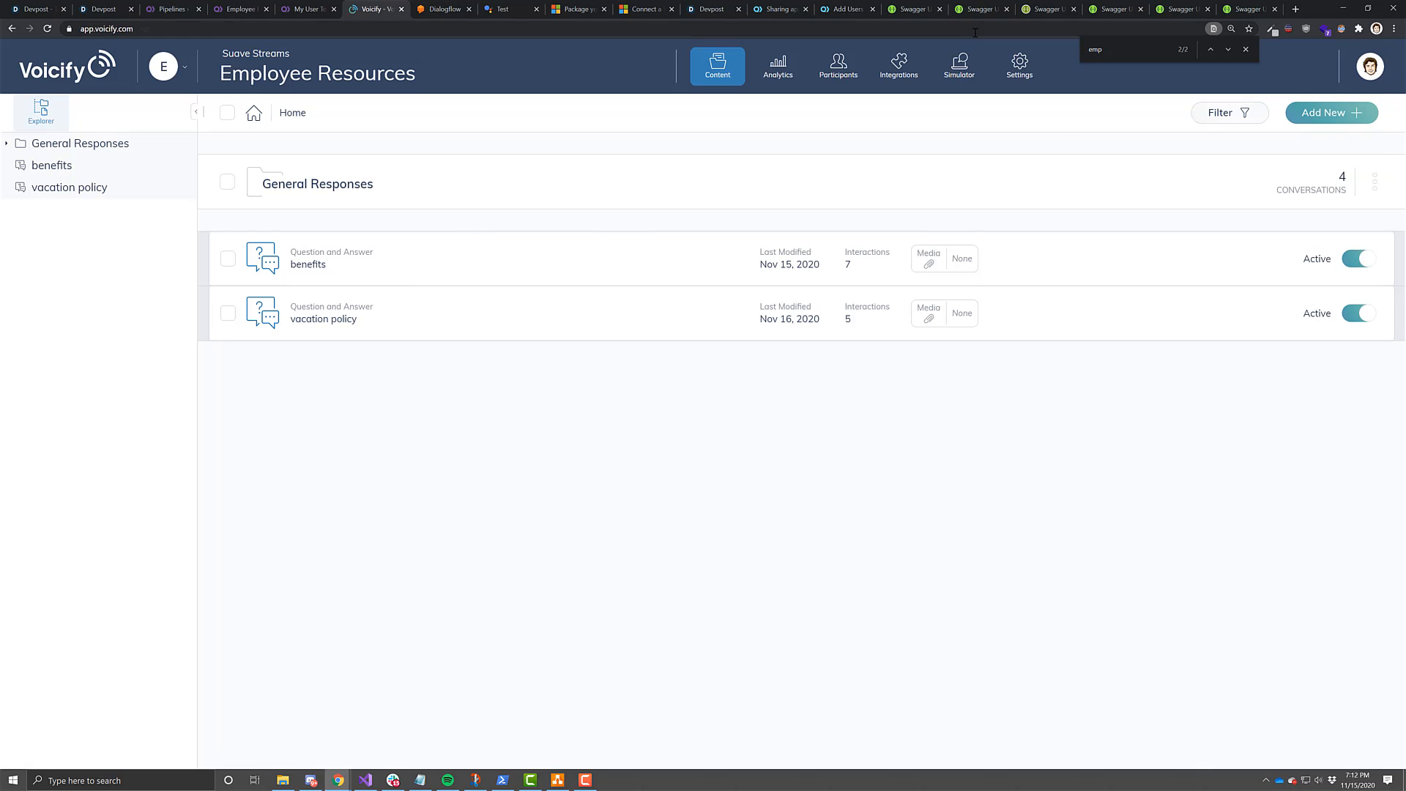
Switch to Quick Base and start a new Questions and Answers record in Employee Resources with the question "who is the CEO"
{"action": "left_click", "coordinate": [229, 10]}
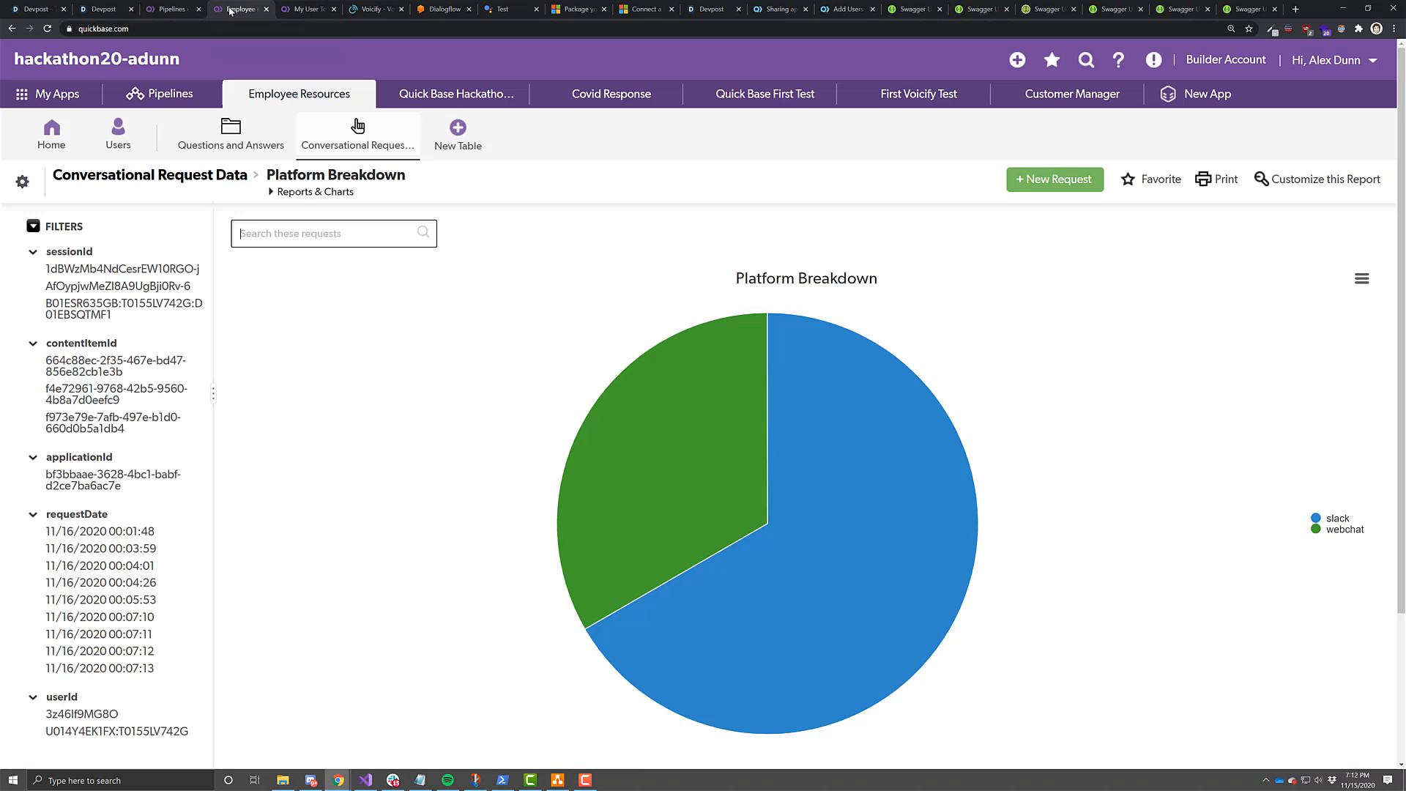
{"action": "left_click", "coordinate": [255, 143]}
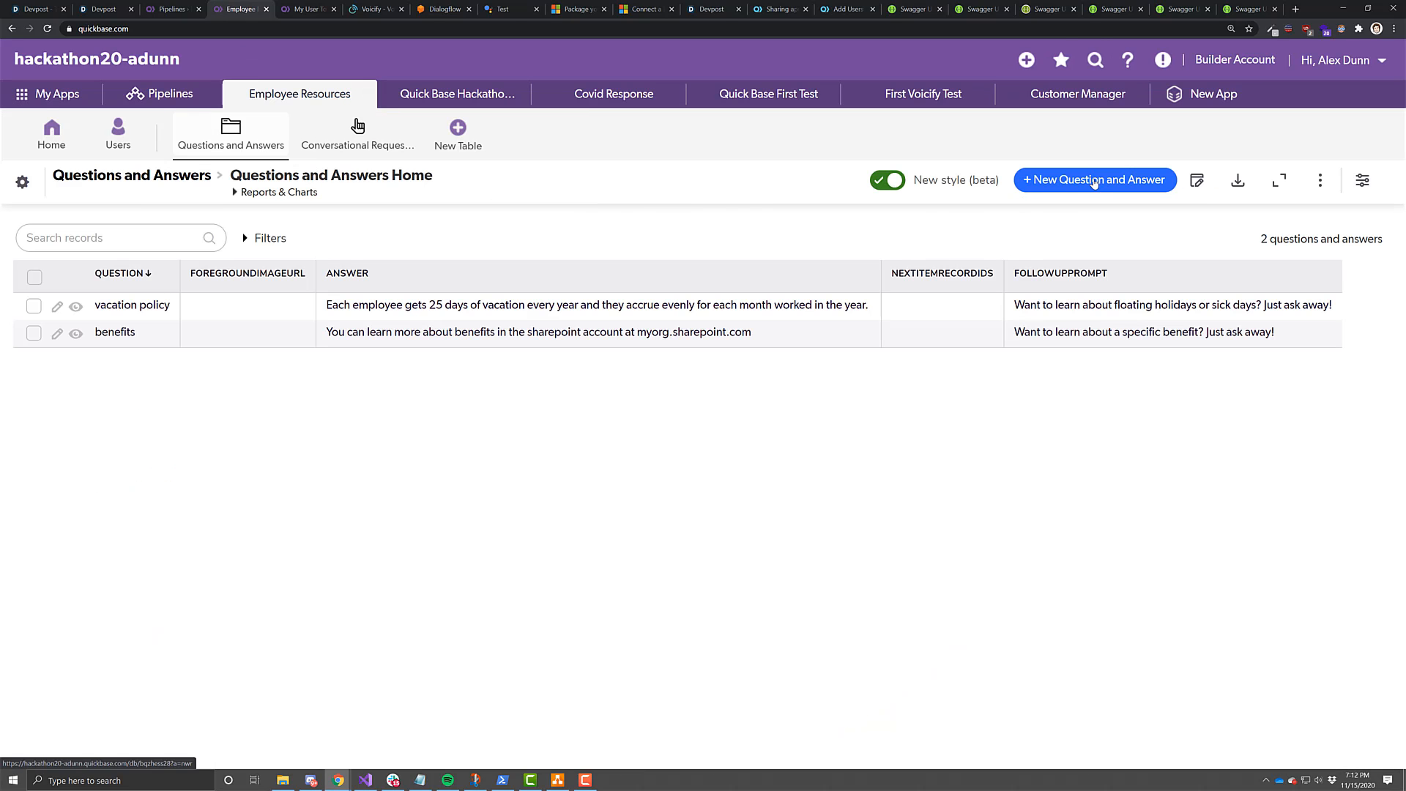
{"action": "left_click", "coordinate": [1094, 180]}
{"action": "left_click", "coordinate": [232, 243]}
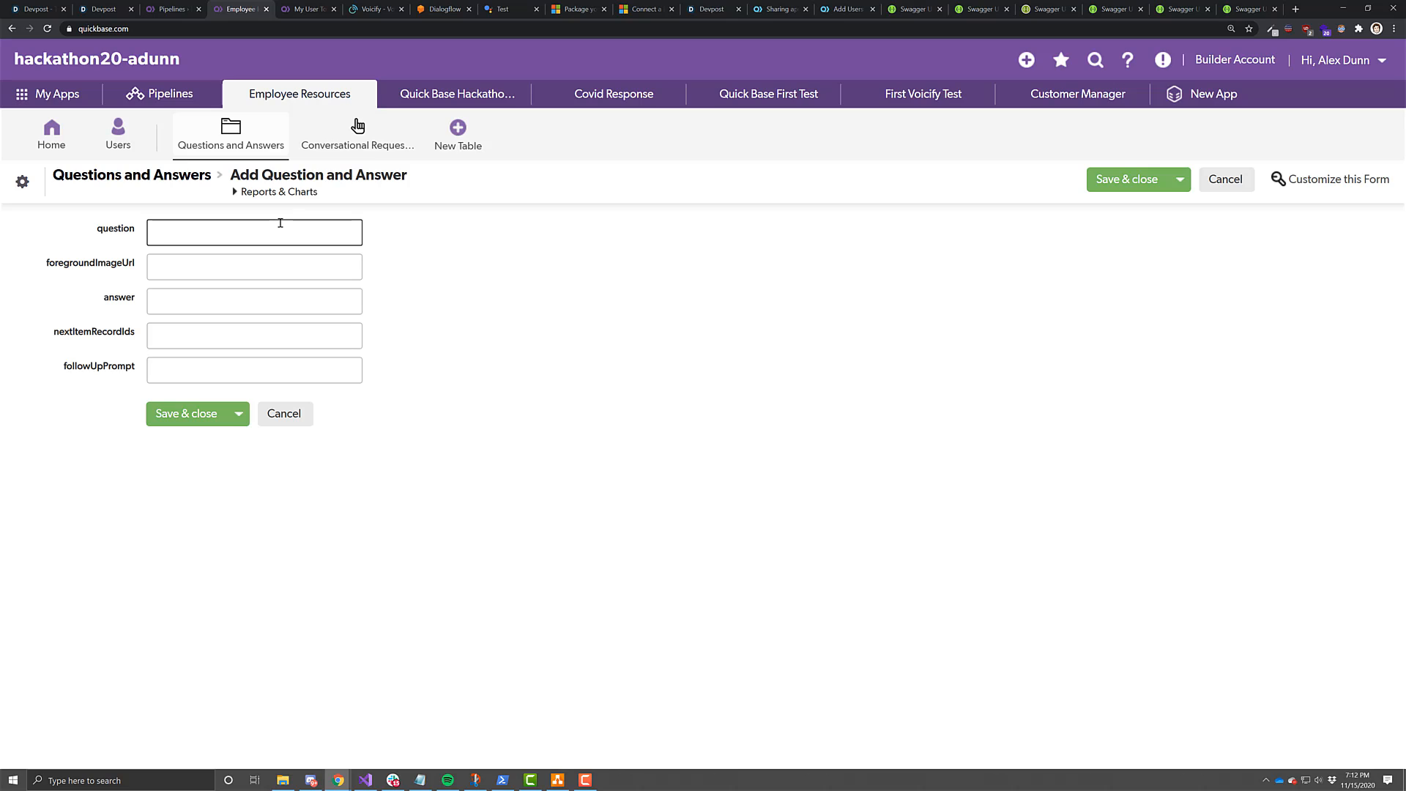
{"action": "type", "text": "who is the CEO"}
Enter an answer naming the CEO and the followUpPrompt "You can ask about other members as well!", and save the record
{"action": "key", "text": "Tab"}
{"action": "key", "text": "Tab"}
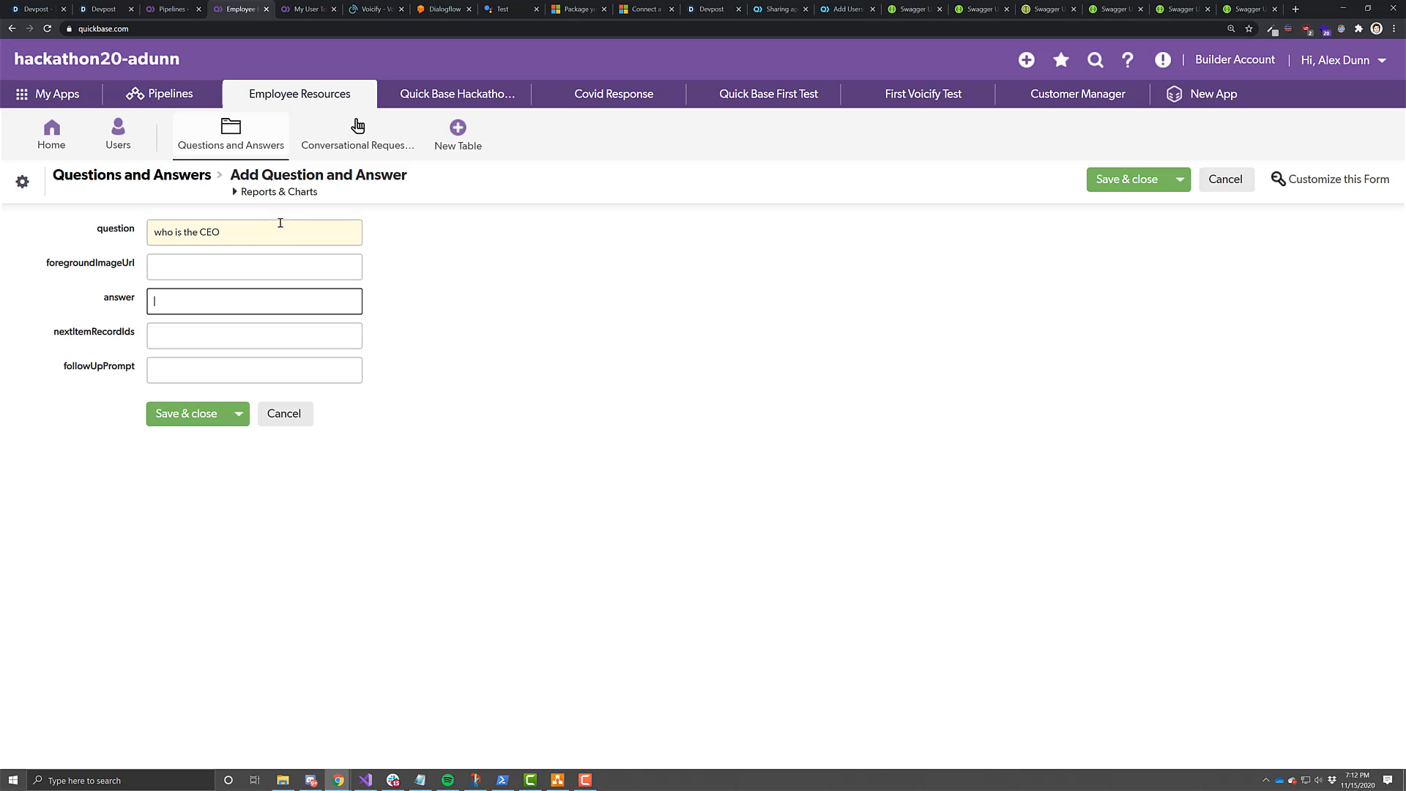
{"action": "type", "text": "The"}
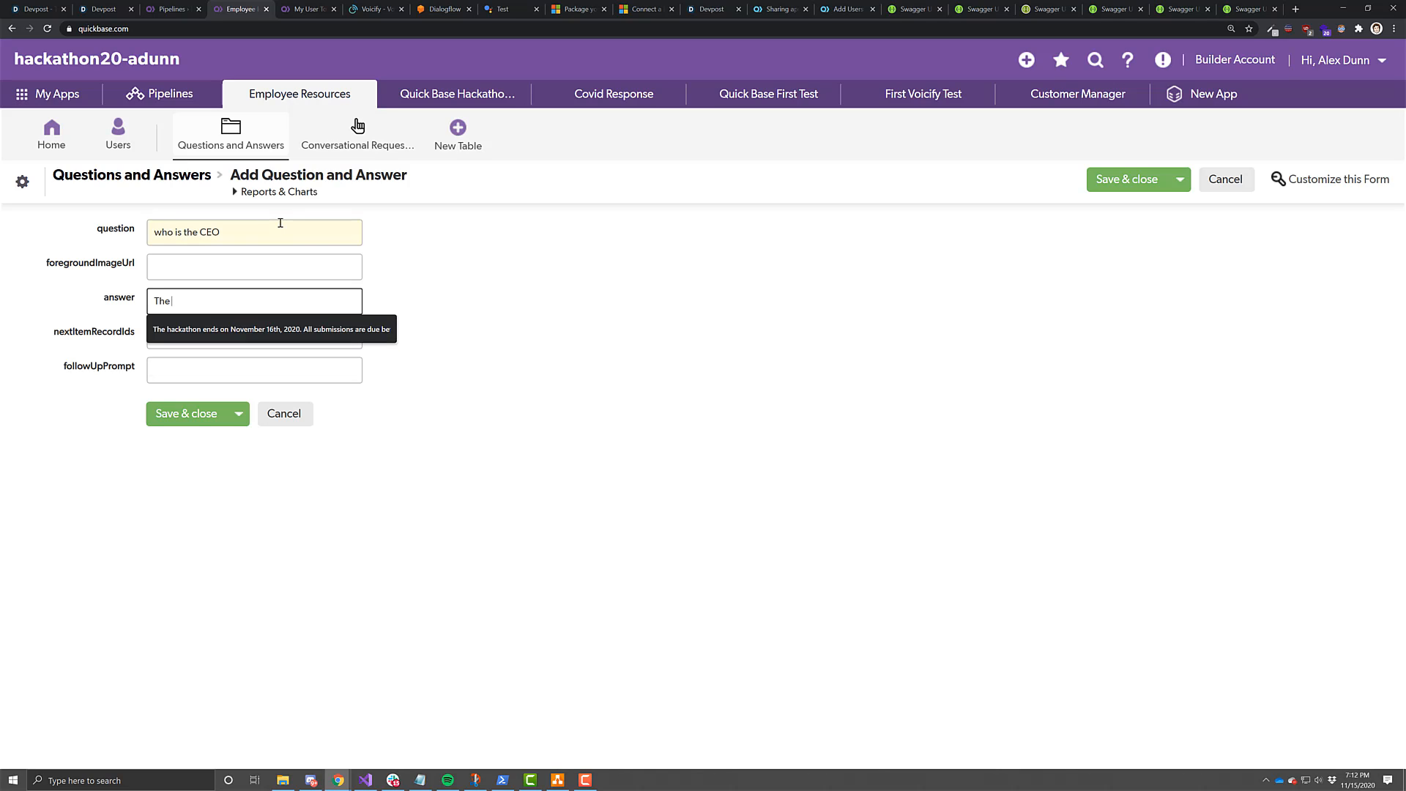
{"action": "type", "text": " CEO is Jeff"}
{"action": "key", "text": "Tab"}
{"action": "key", "text": "Tab"}
{"action": "type", "text": "You"}
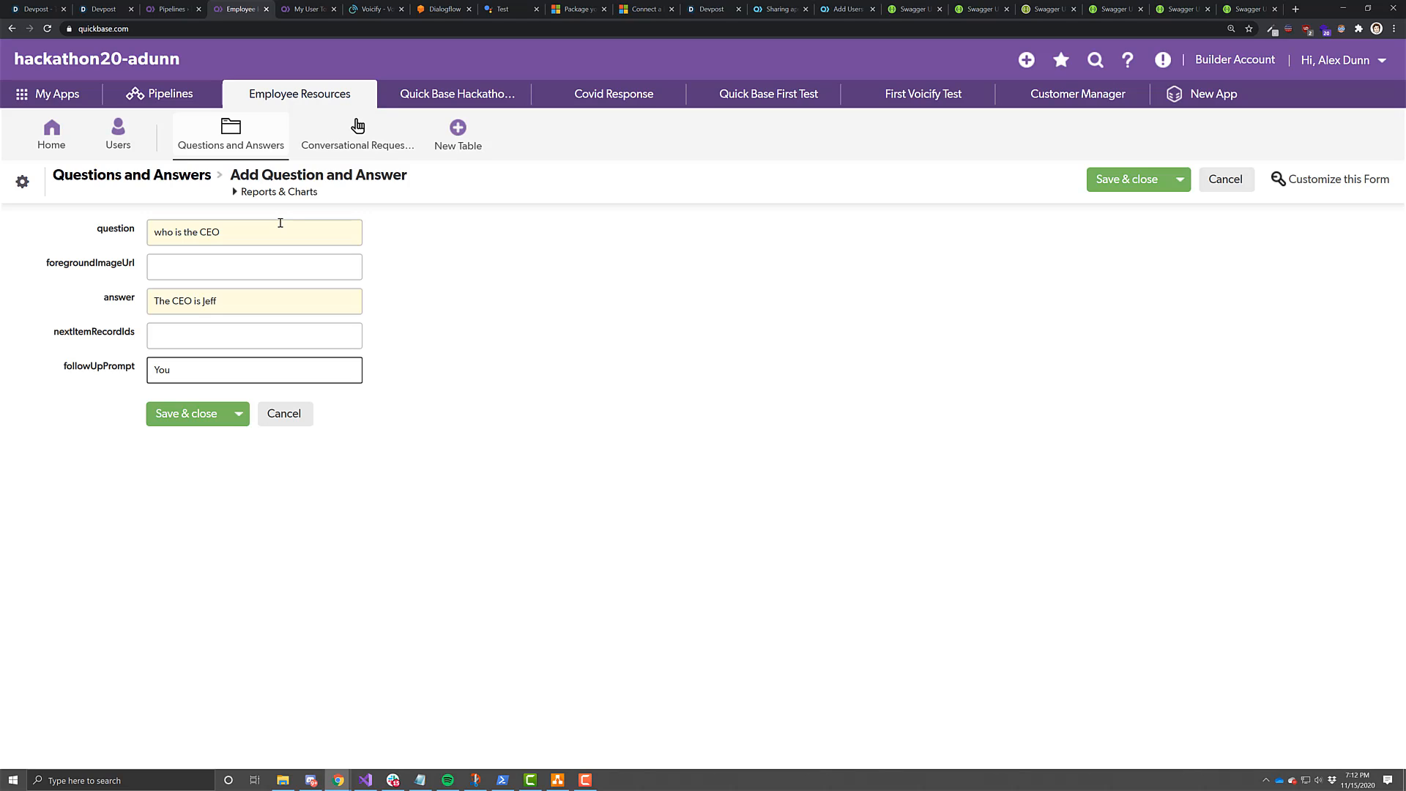
{"action": "type", "text": " can ask about other members as well!"}
{"action": "left_click", "coordinate": [180, 414]}
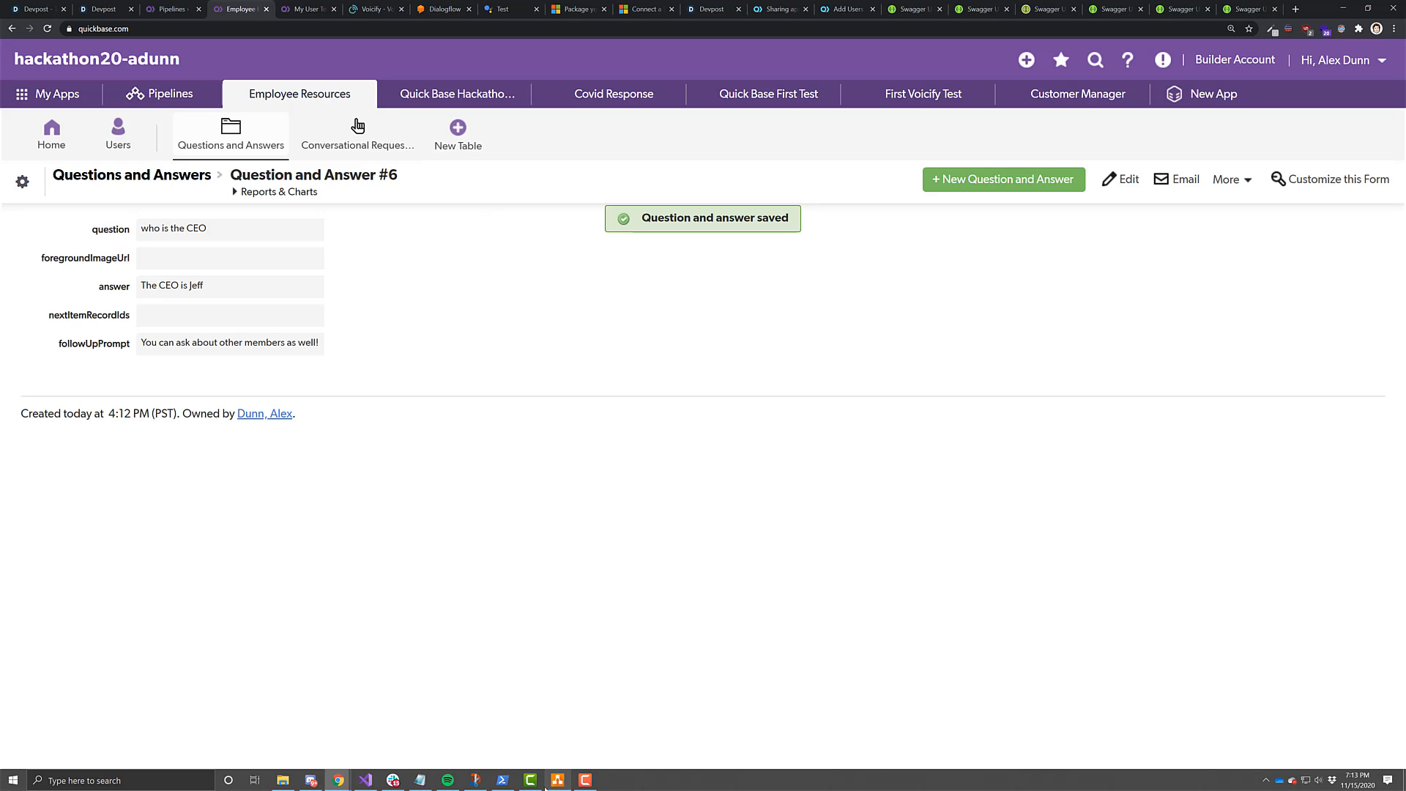
Switch to the Employee Resources app conversation in Slack
{"action": "left_click", "coordinate": [394, 782]}
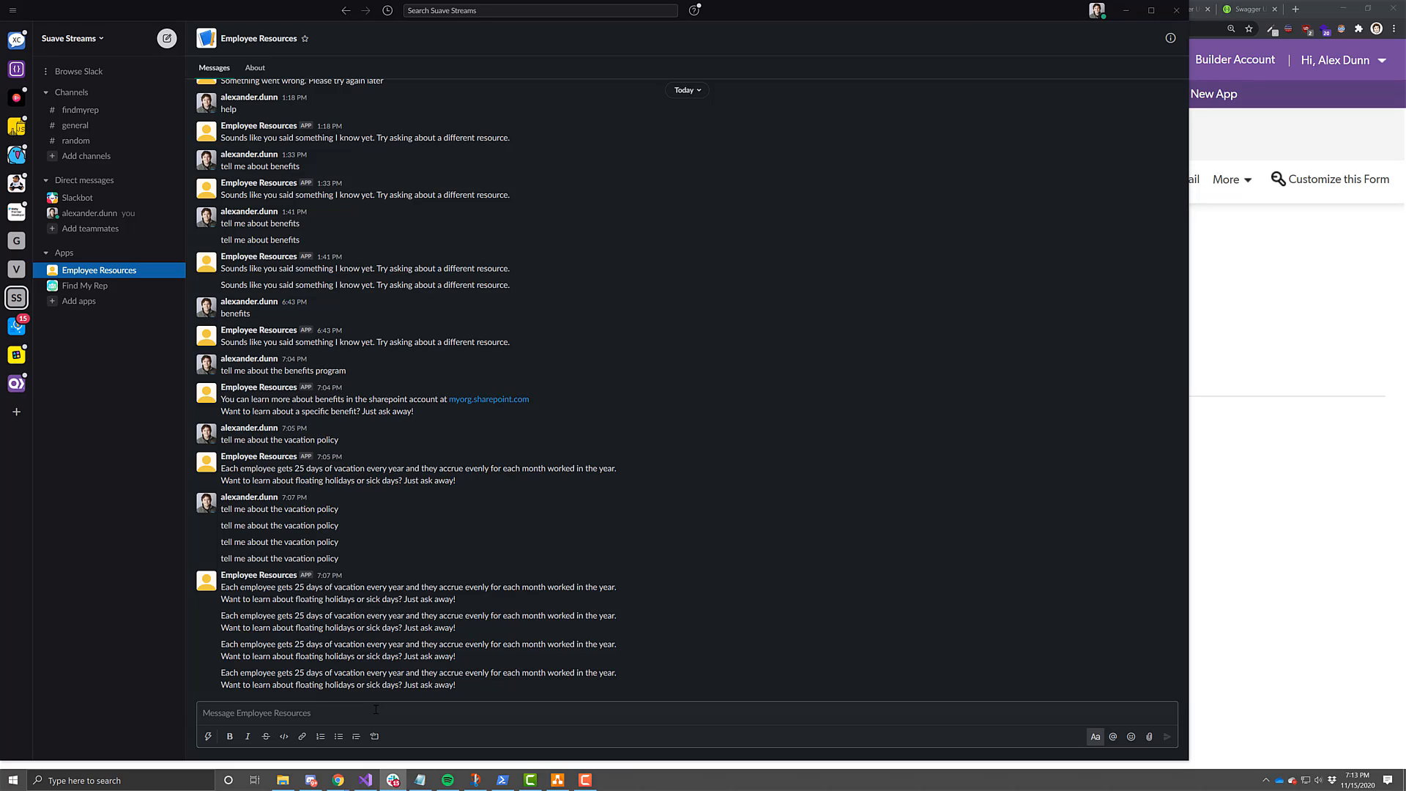
{"action": "type", "text": "tell me who t"}
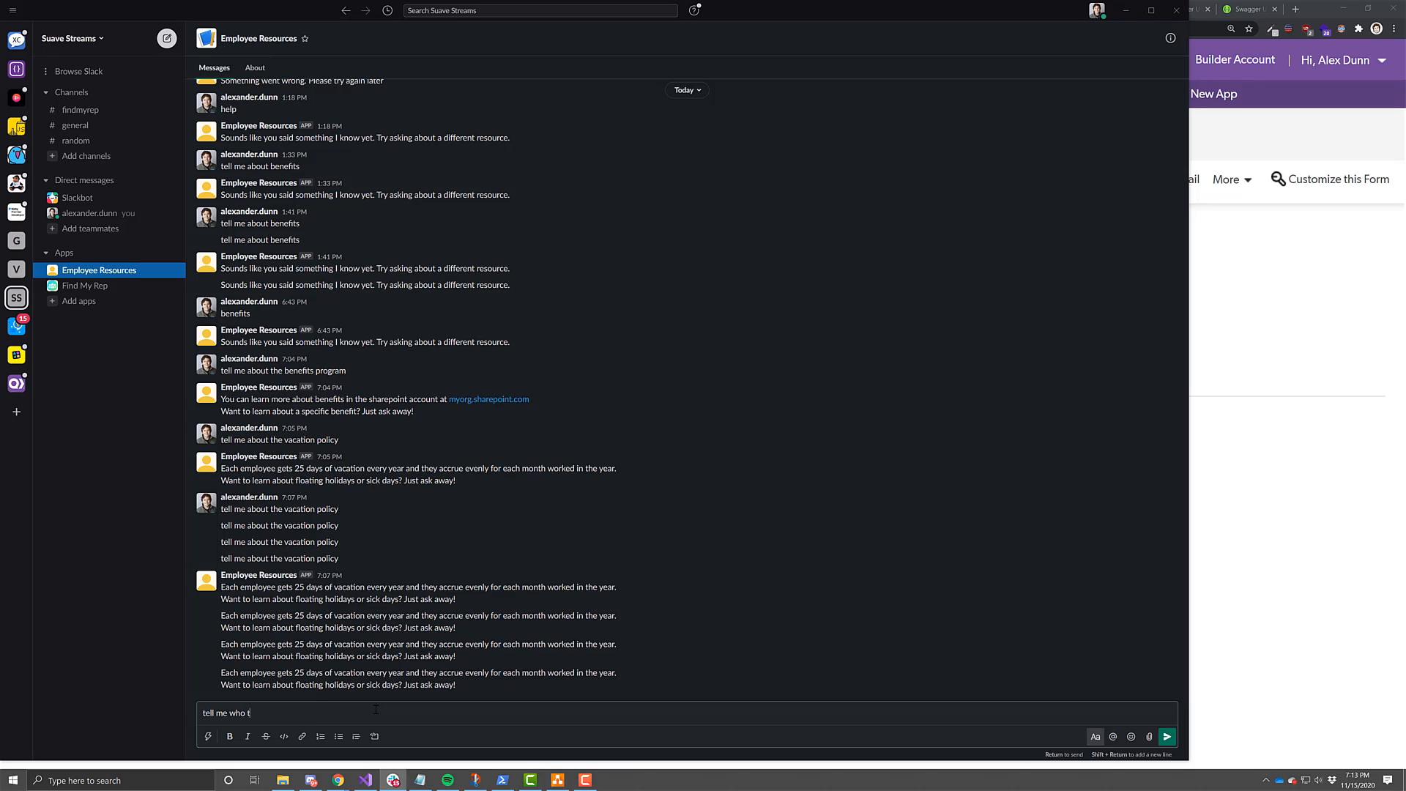
{"action": "key", "text": "BackSpace"}
{"action": "key", "text": "BackSpace"}
{"action": "key", "text": "BackSpace"}
{"action": "key", "text": "BackSpace"}
{"action": "key", "text": "BackSpace"}
{"action": "key", "text": "BackSpace"}
{"action": "key", "text": "BackSpace"}
{"action": "key", "text": "BackSpace"}
{"action": "key", "text": "BackSpace"}
{"action": "key", "text": "BackSpace"}
{"action": "key", "text": "BackSpace"}
{"action": "key", "text": "BackSpace"}
{"action": "key", "text": "BackSpace"}
Send the message "who is the CEO" to the Employee Resources app
{"action": "type", "text": "who is the CEO"}
{"action": "key", "text": "Return"}
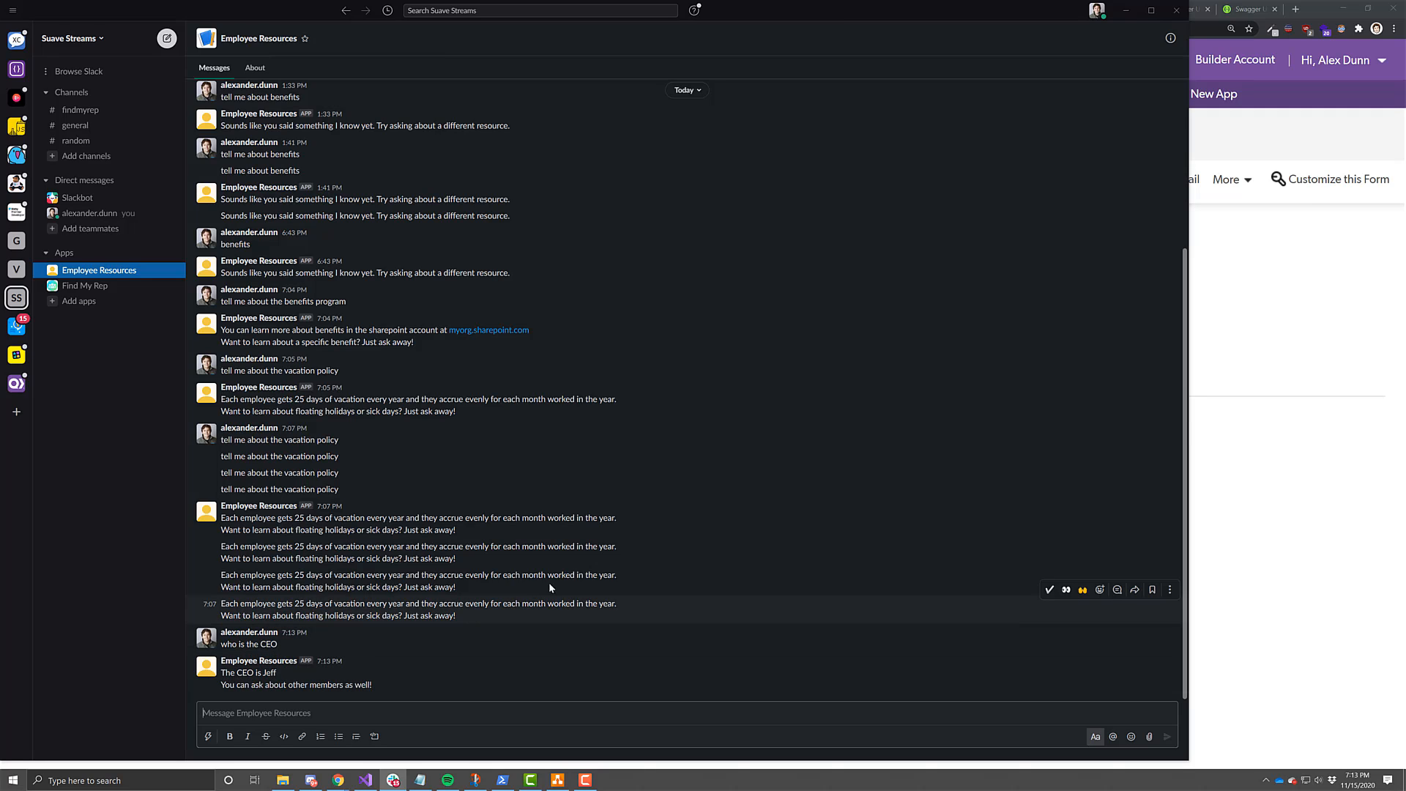
Return to Quick Base, review the Conversational Request Data records and open their Platform Breakdown chart
{"action": "left_click", "coordinate": [1217, 341]}
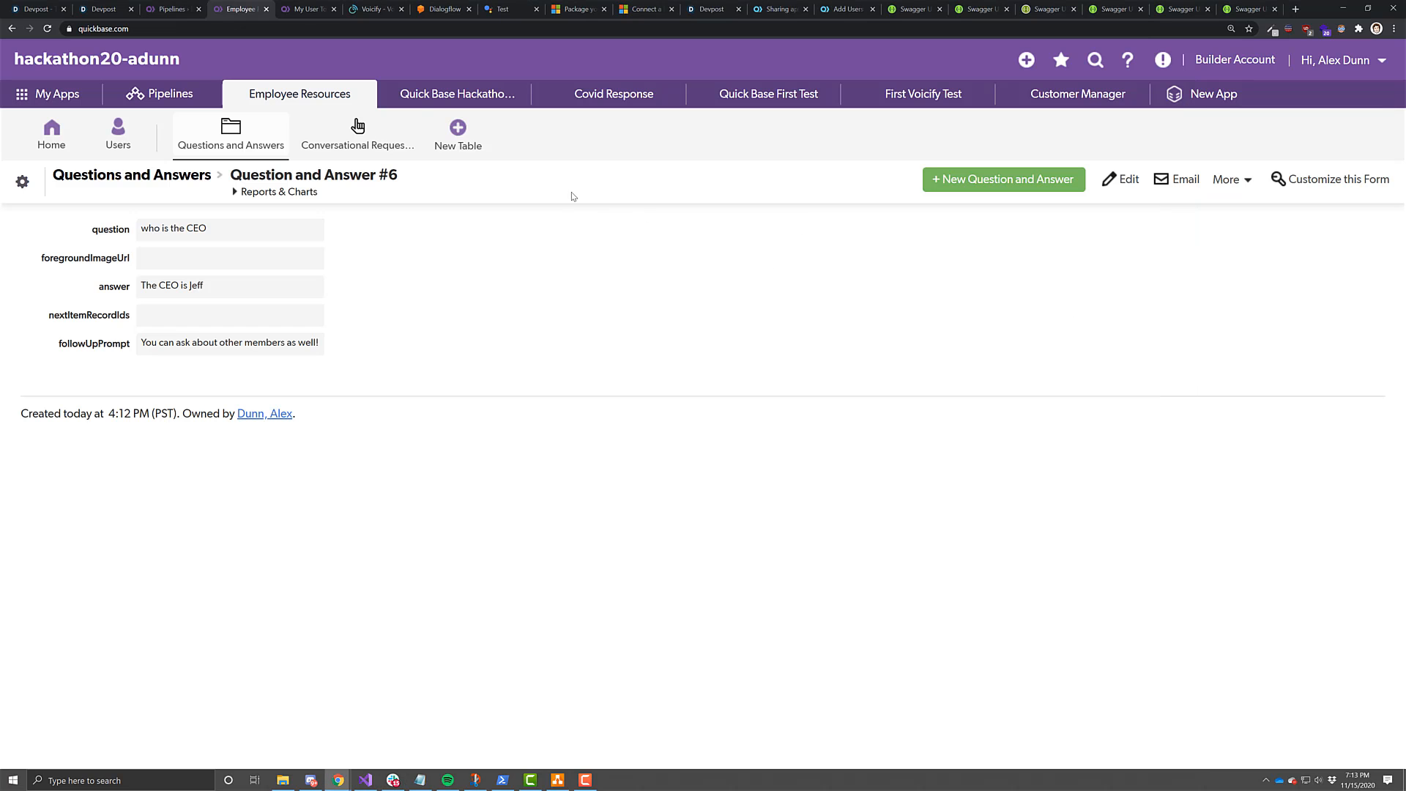
{"action": "left_click", "coordinate": [338, 140]}
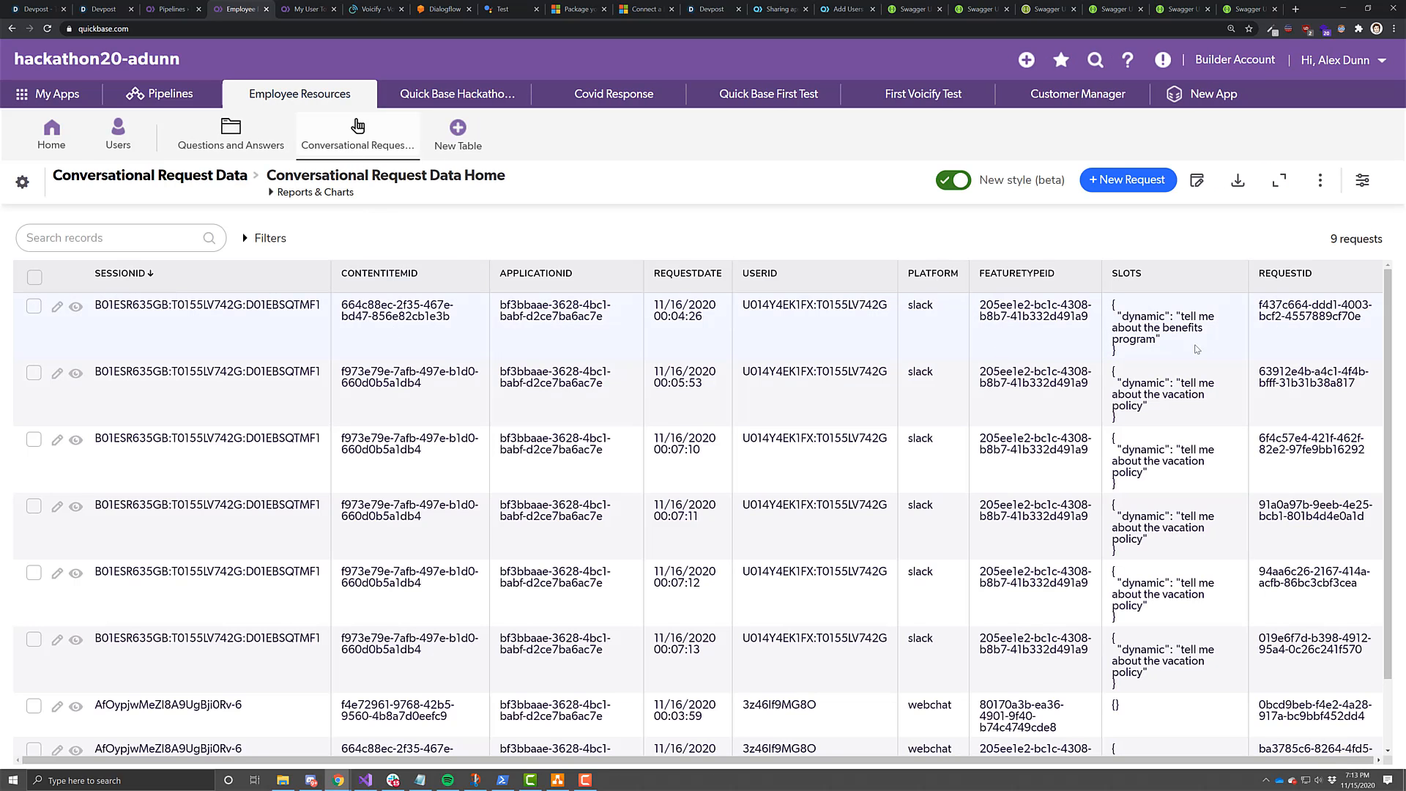
{"action": "scroll", "coordinate": [1155, 428], "scroll_direction": "down", "scroll_amount": 2}
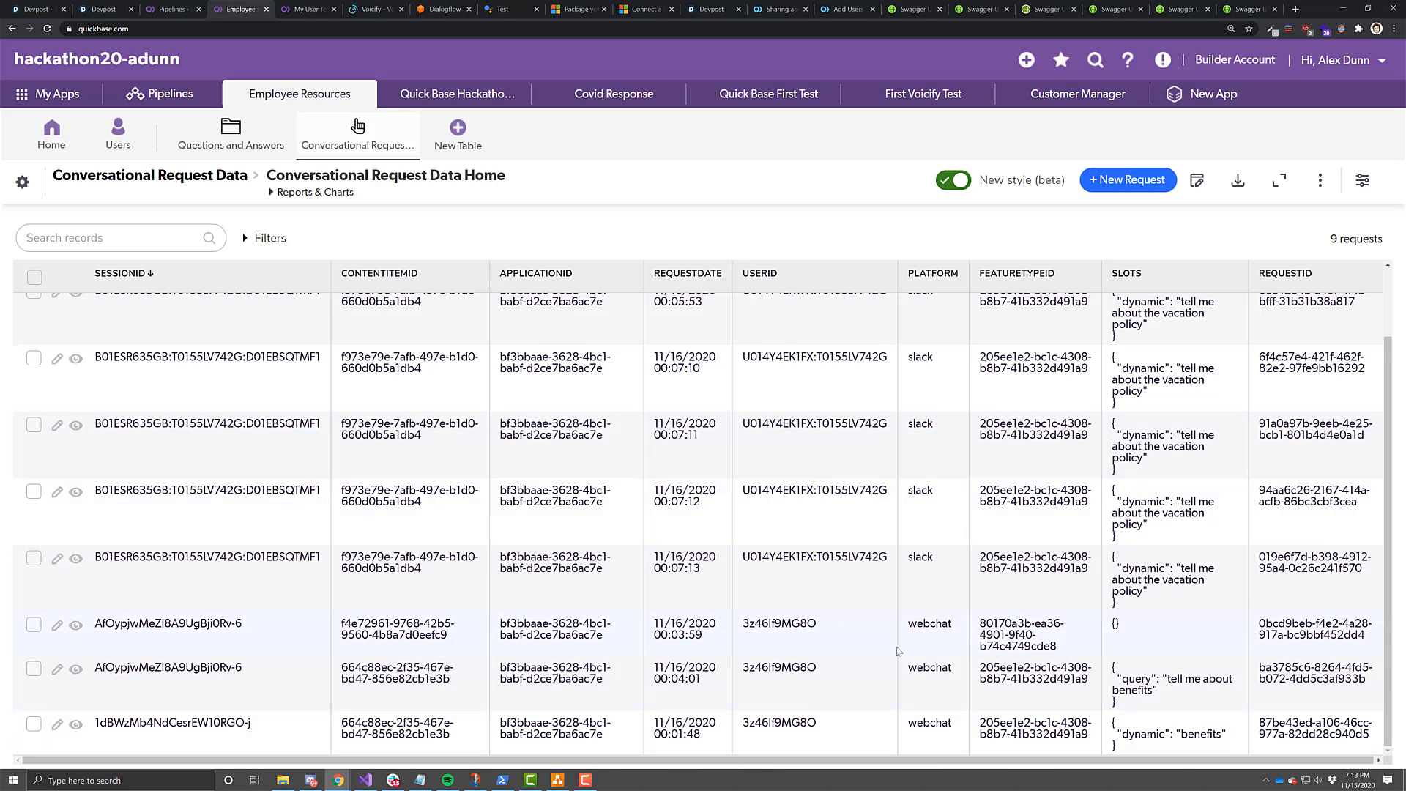
{"action": "scroll", "coordinate": [425, 358], "scroll_direction": "up", "scroll_amount": 2}
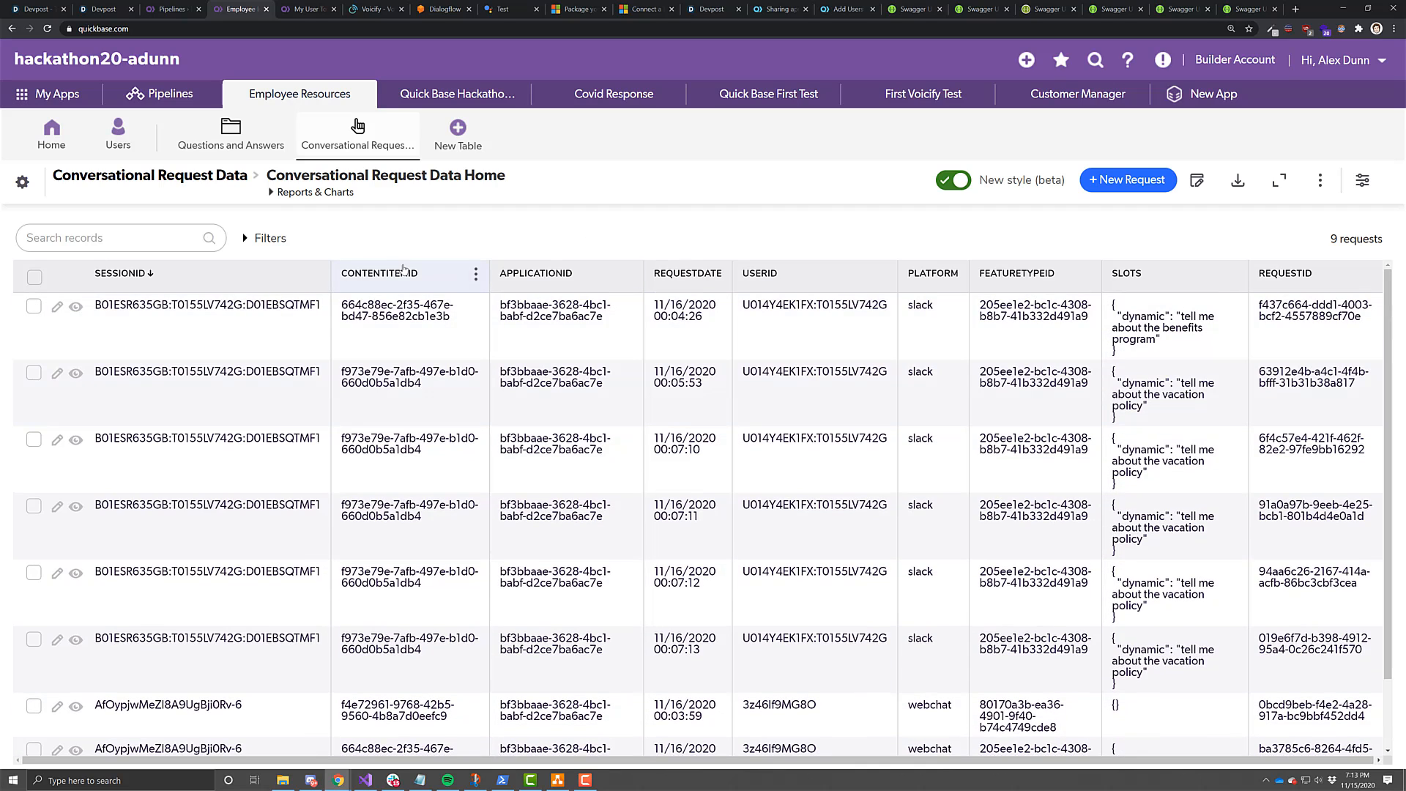
{"action": "left_click", "coordinate": [328, 195]}
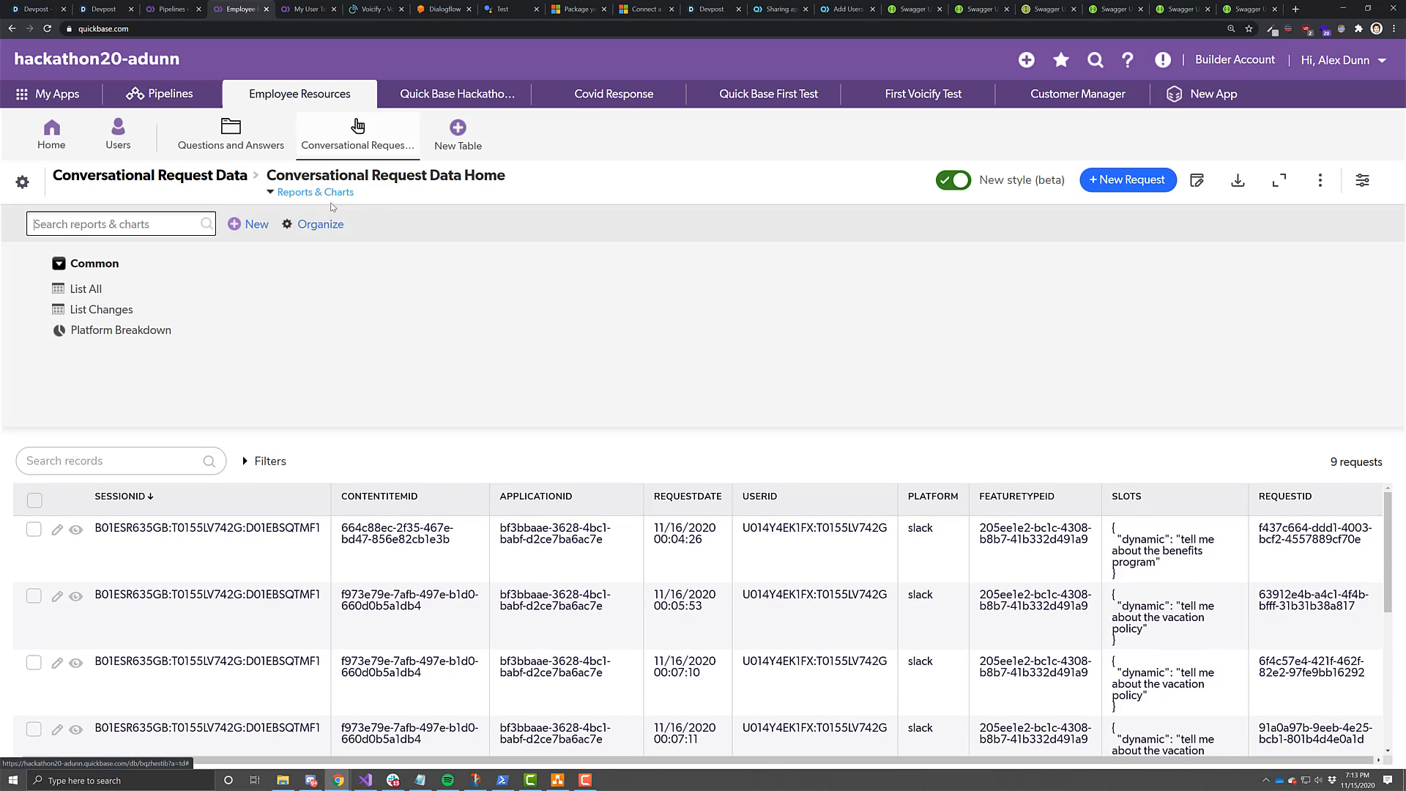
{"action": "left_click", "coordinate": [121, 330]}
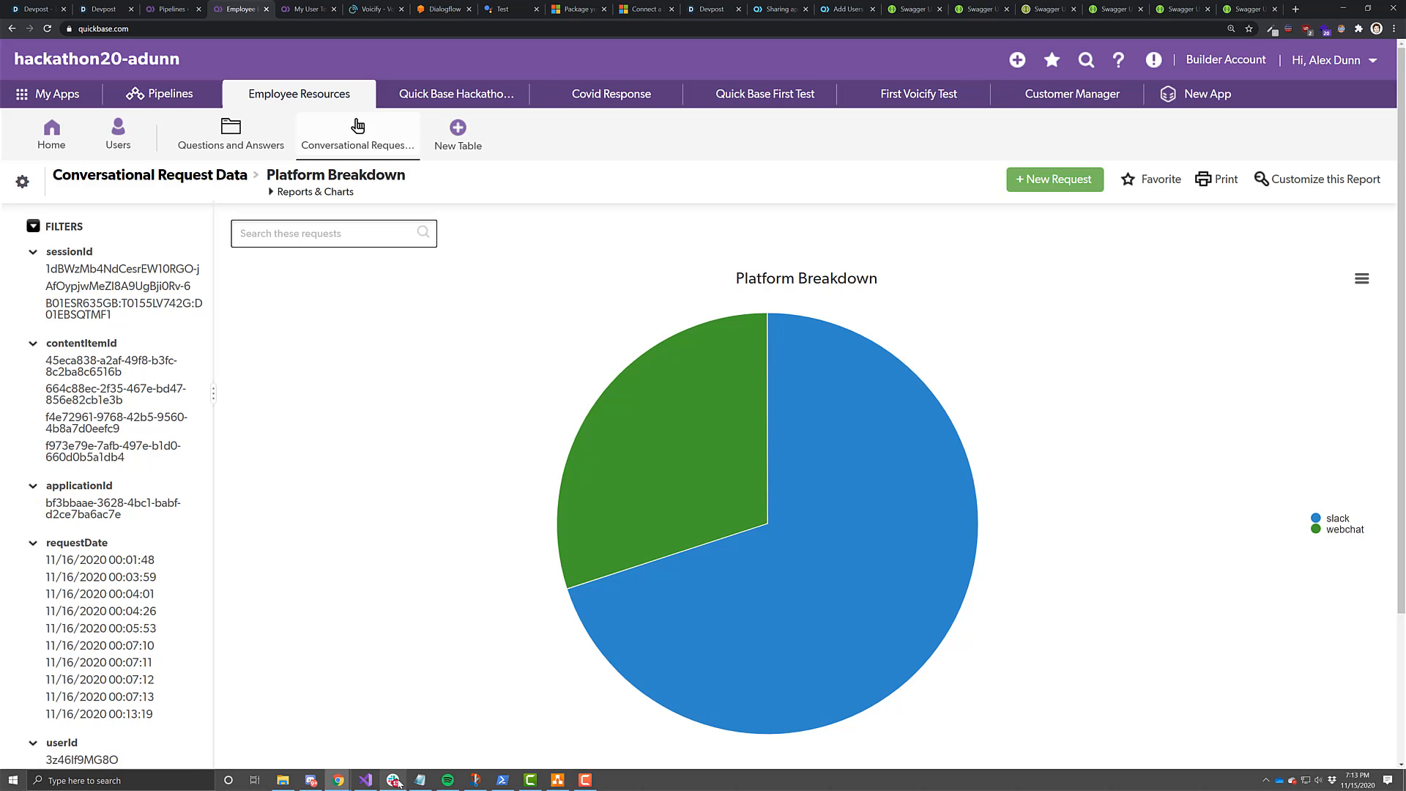
Switch to Slack and send "Tell me about the benefits package" to the Employee Resources app
{"action": "mouse_move", "coordinate": [399, 780]}
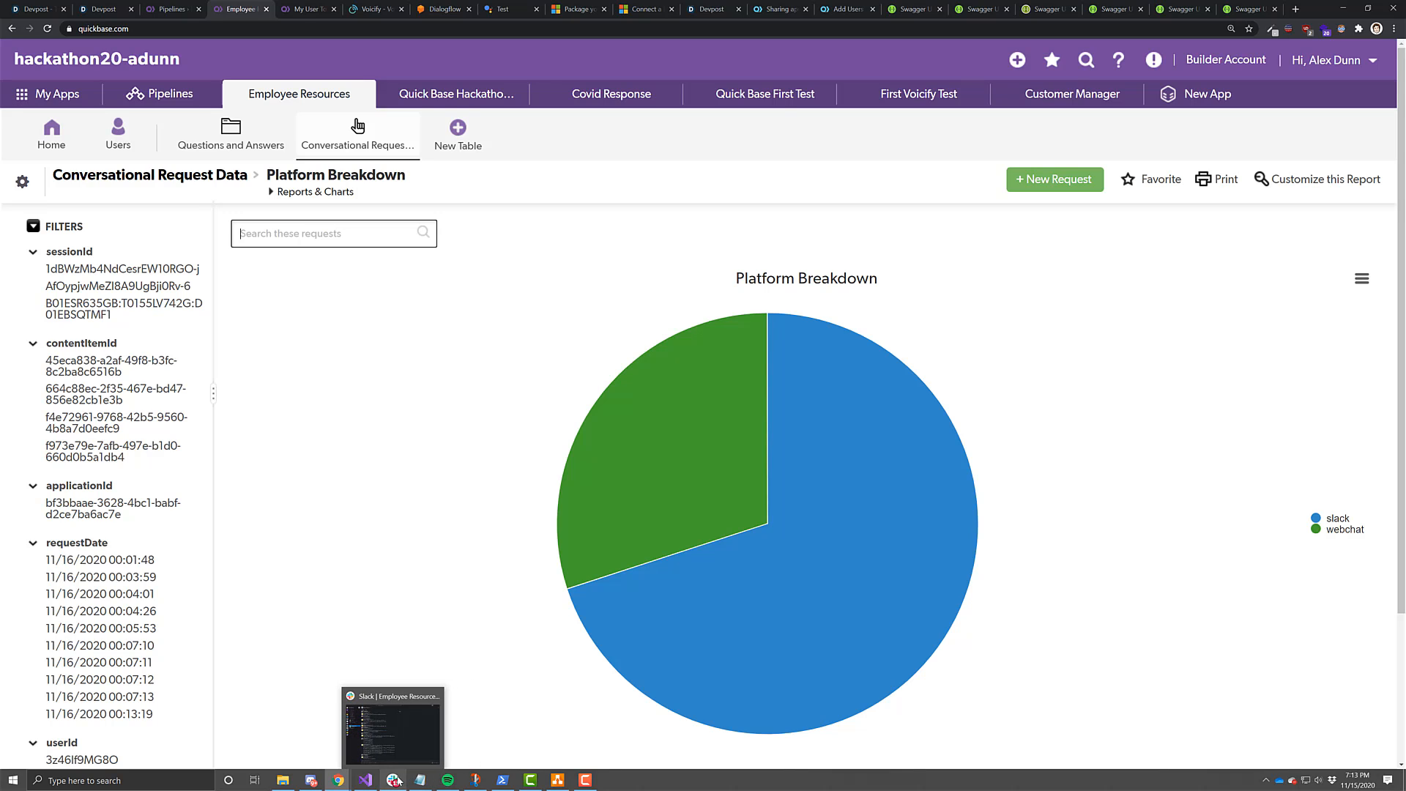
{"action": "left_click", "coordinate": [399, 779]}
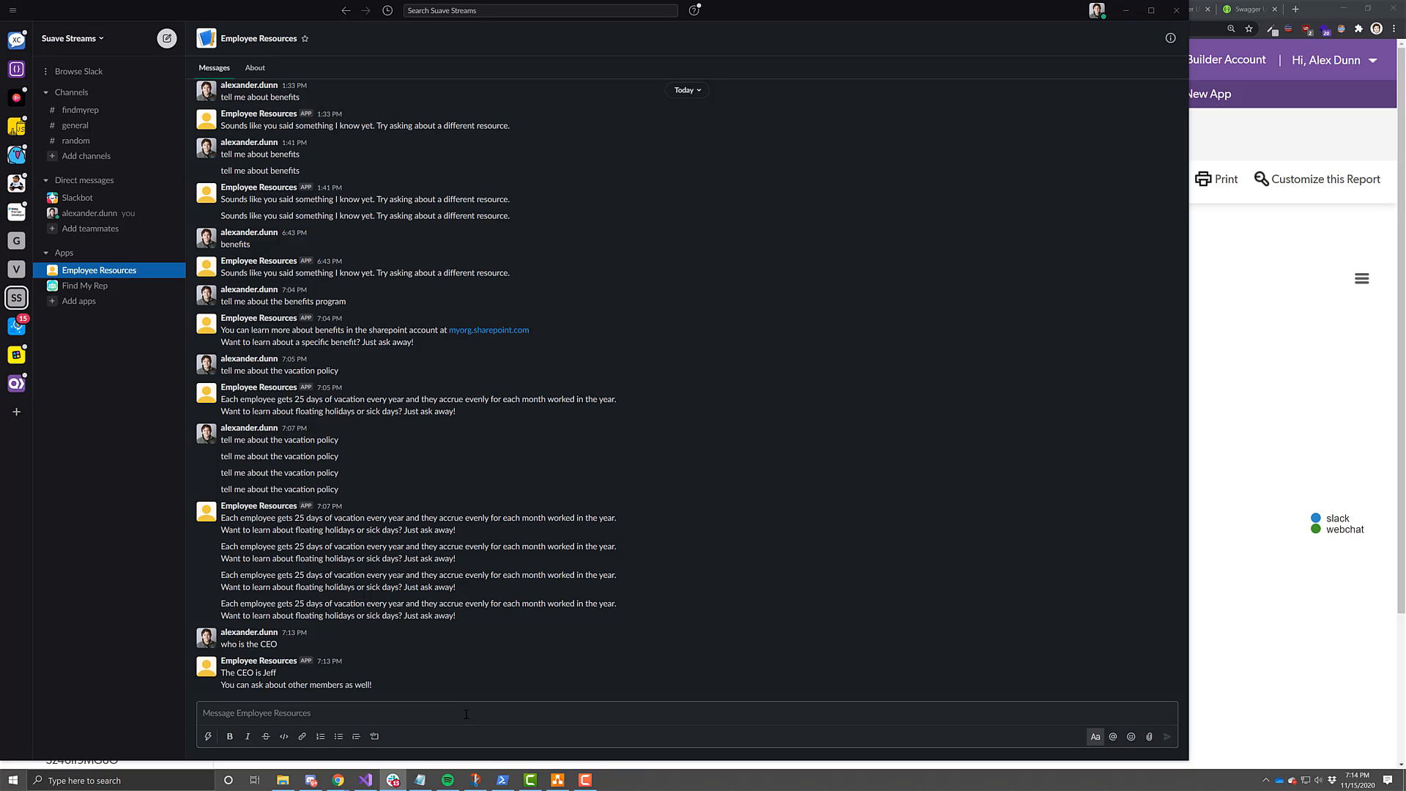
{"action": "type", "text": "Tell me about the benefits package"}
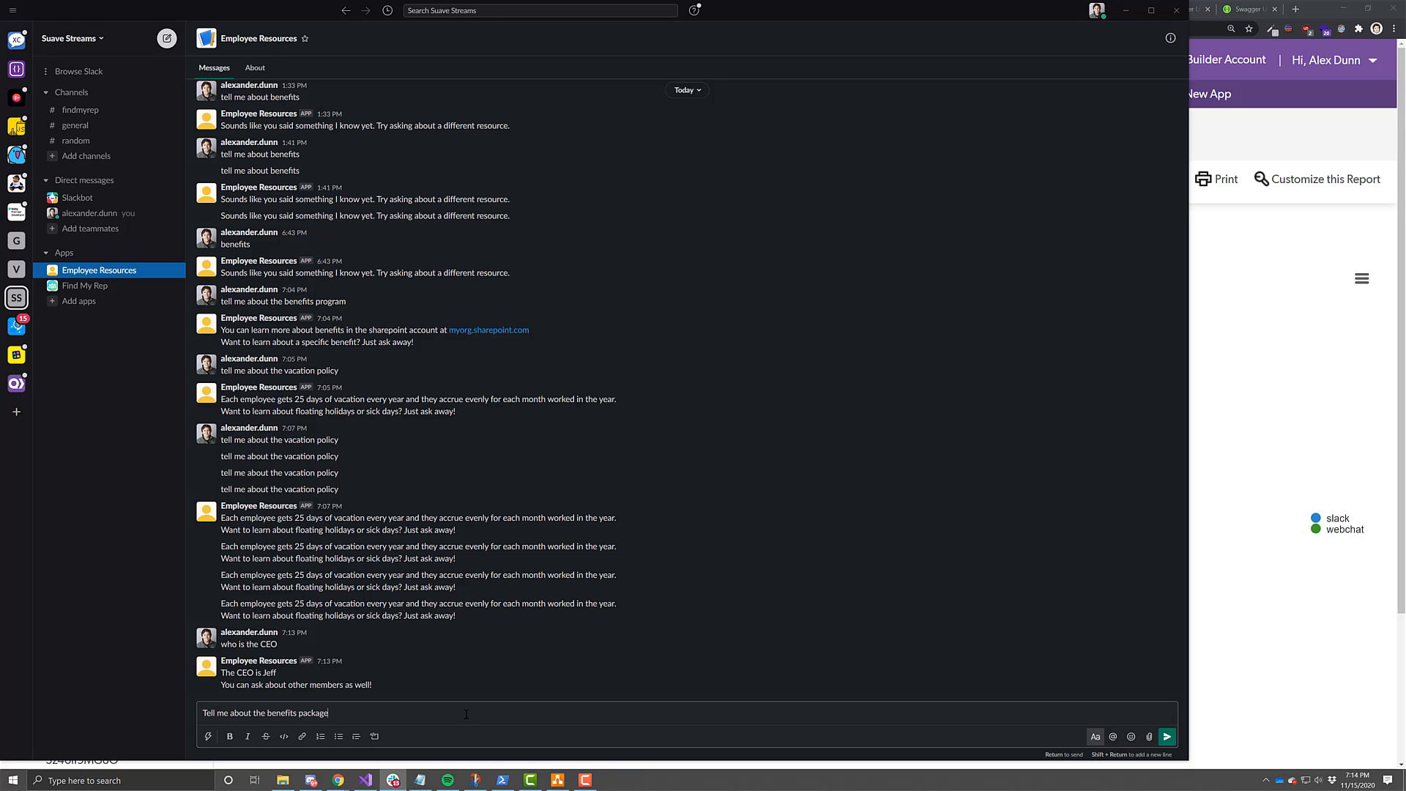
{"action": "key", "text": "Return"}
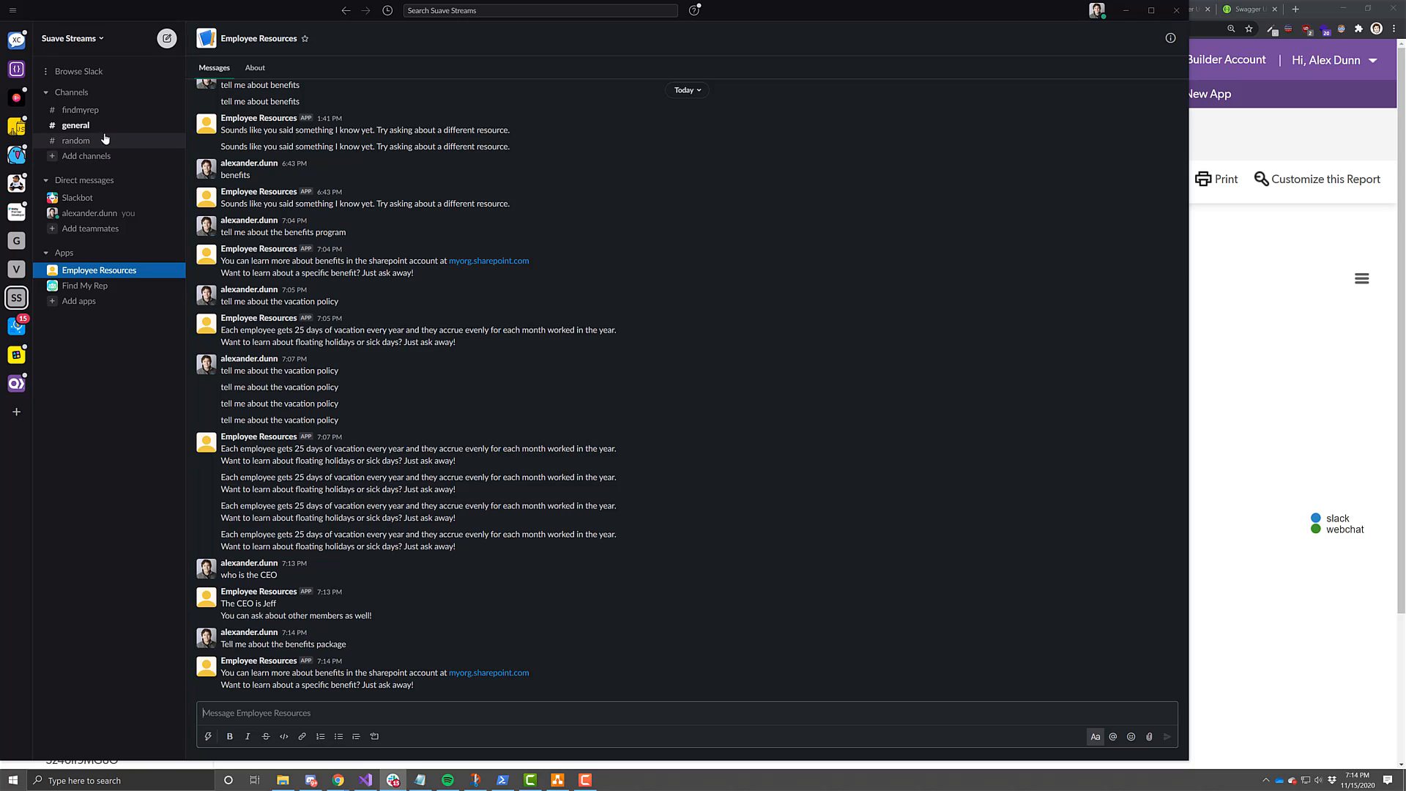
Check the #general channel for the latest Quick Base notification about benefits
{"action": "left_click", "coordinate": [70, 126]}
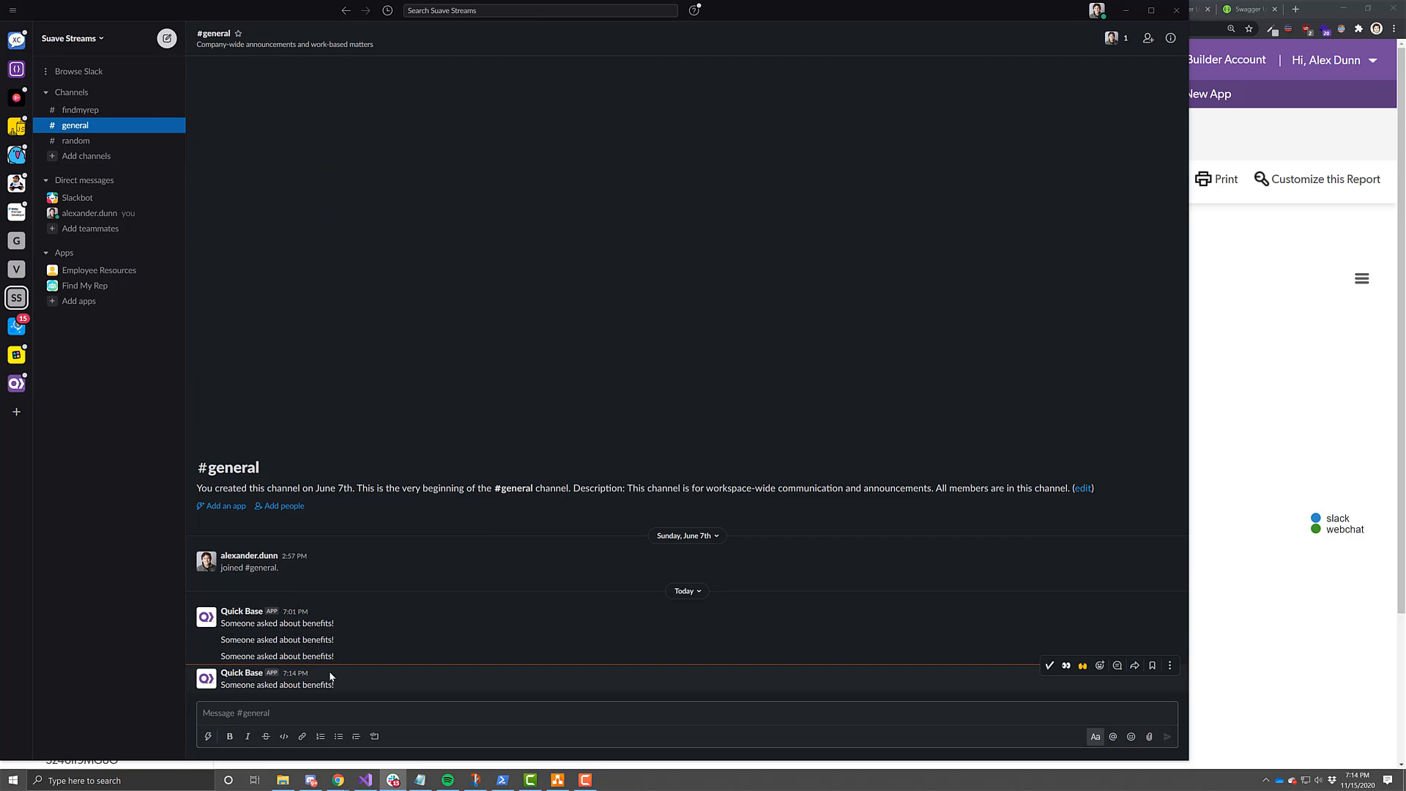
{"action": "left_click_drag", "start_coordinate": [337, 684], "coordinate": [218, 685]}
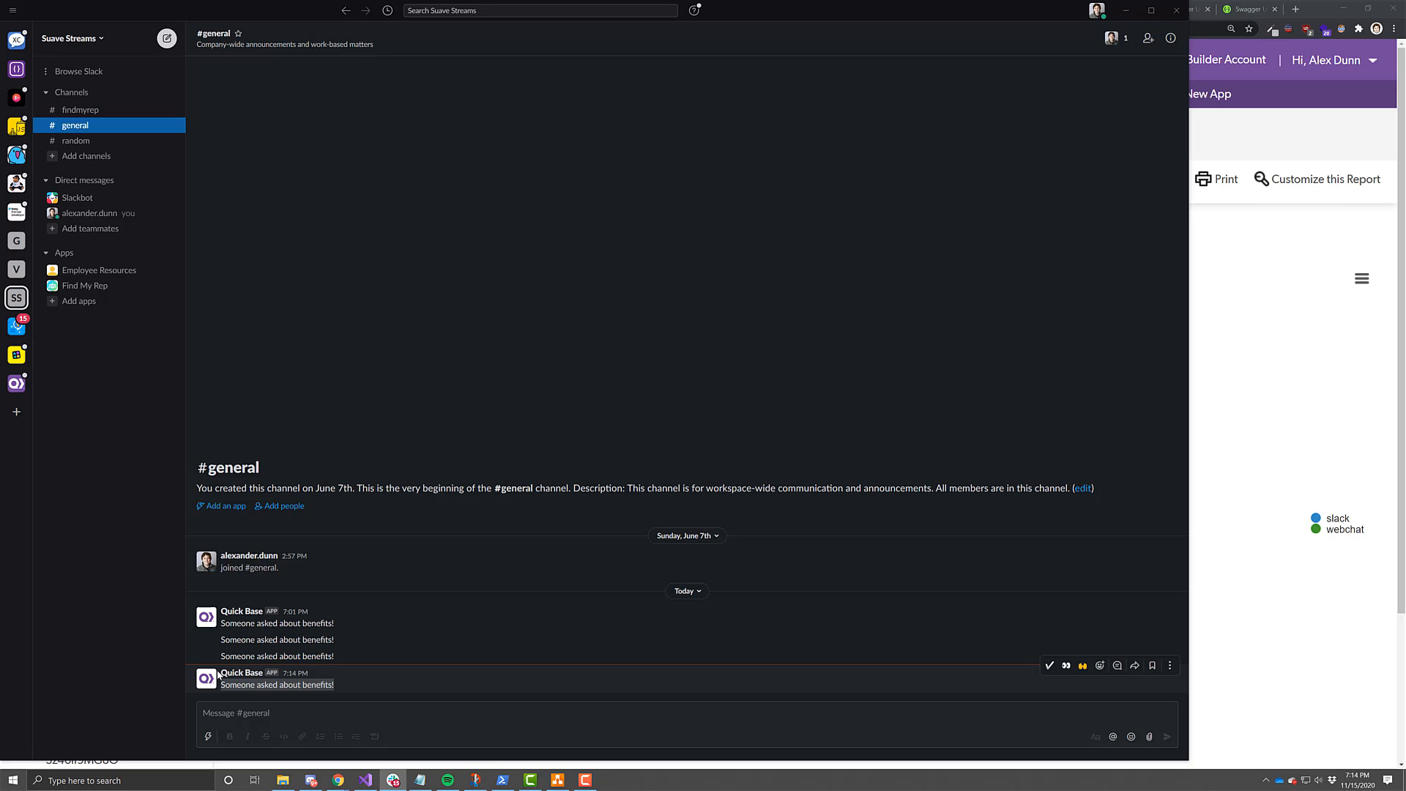
Return to Quick Base and open the "Forward message when asking about benefits" pipeline for editing
{"action": "left_click", "coordinate": [1279, 433]}
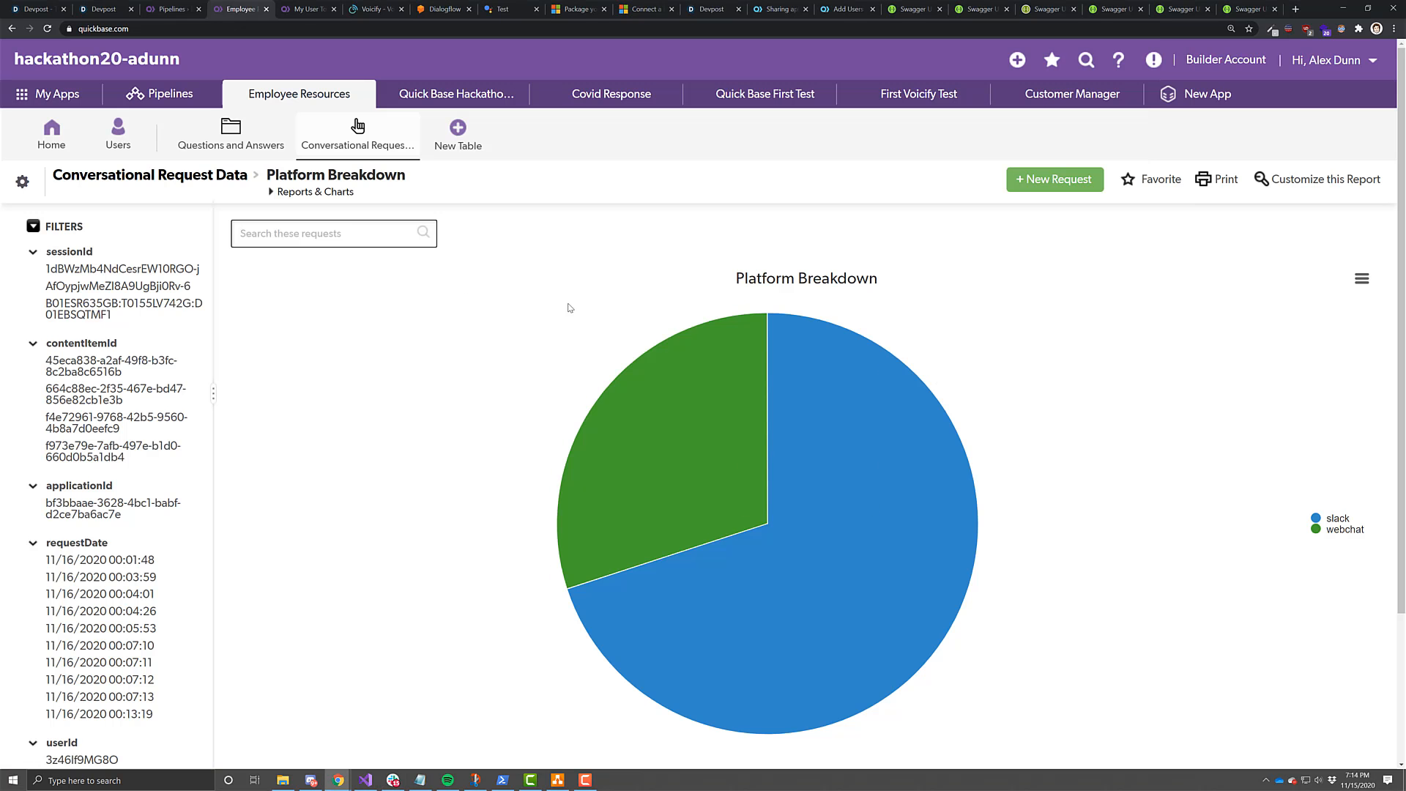
{"action": "left_click", "coordinate": [165, 8]}
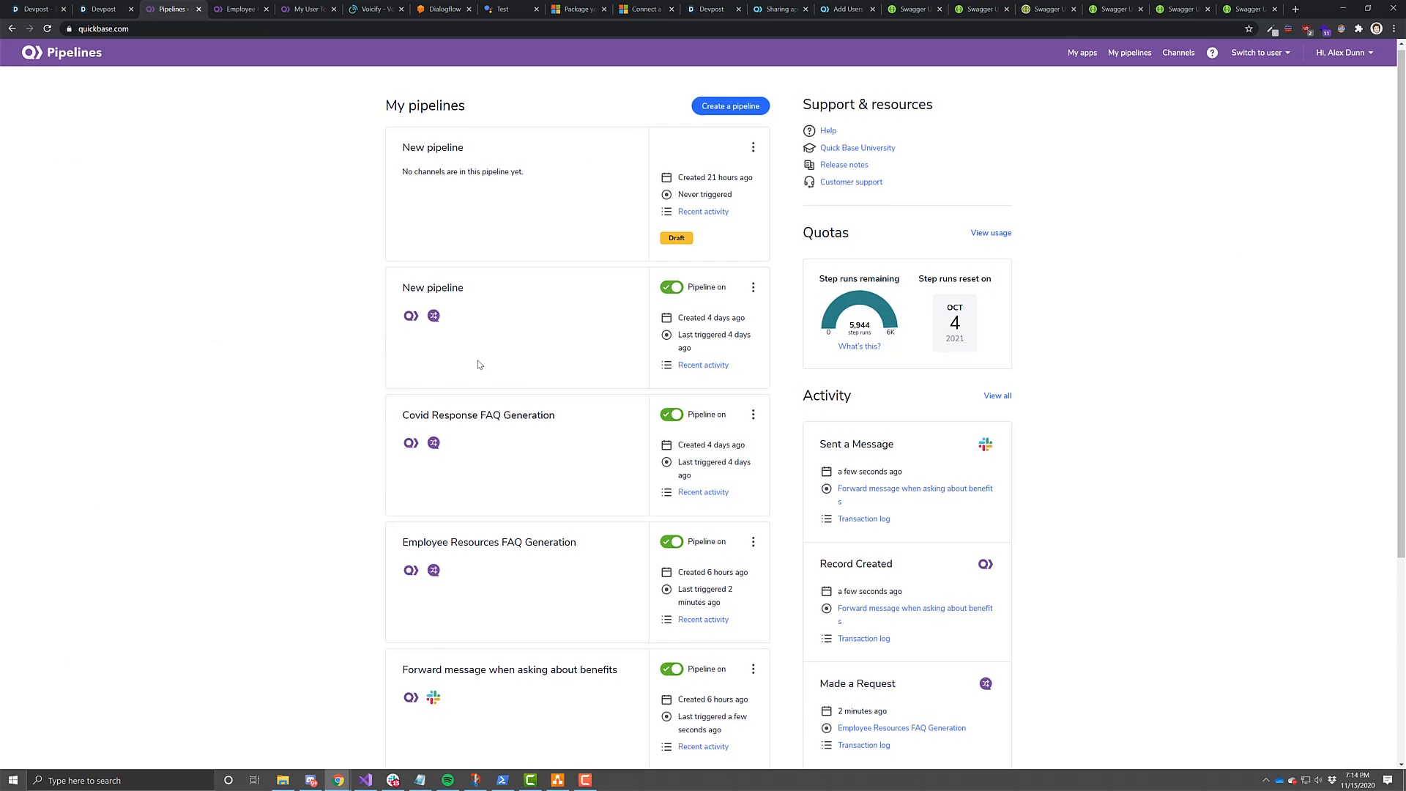
{"action": "scroll", "coordinate": [478, 364], "scroll_direction": "down", "scroll_amount": 2}
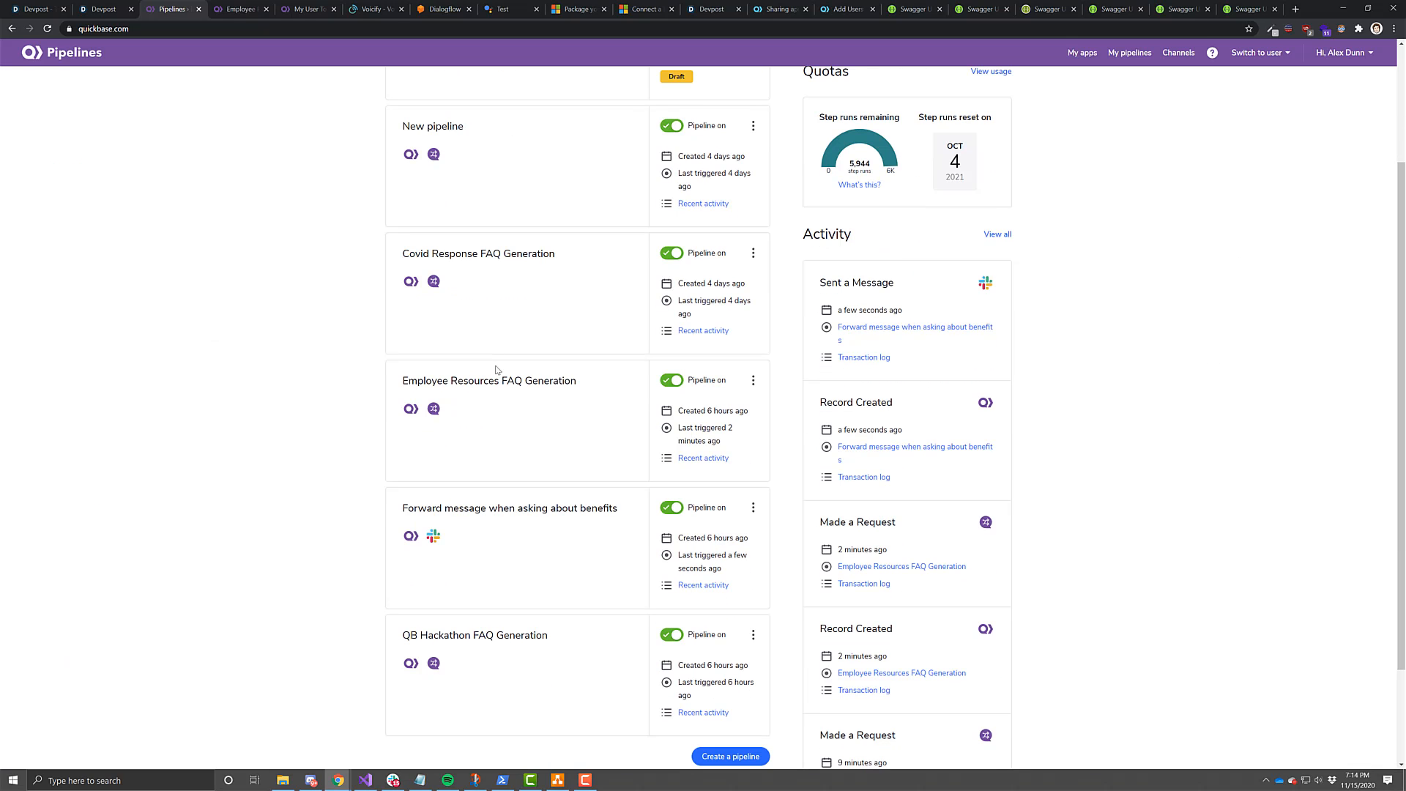
{"action": "left_click", "coordinate": [753, 509]}
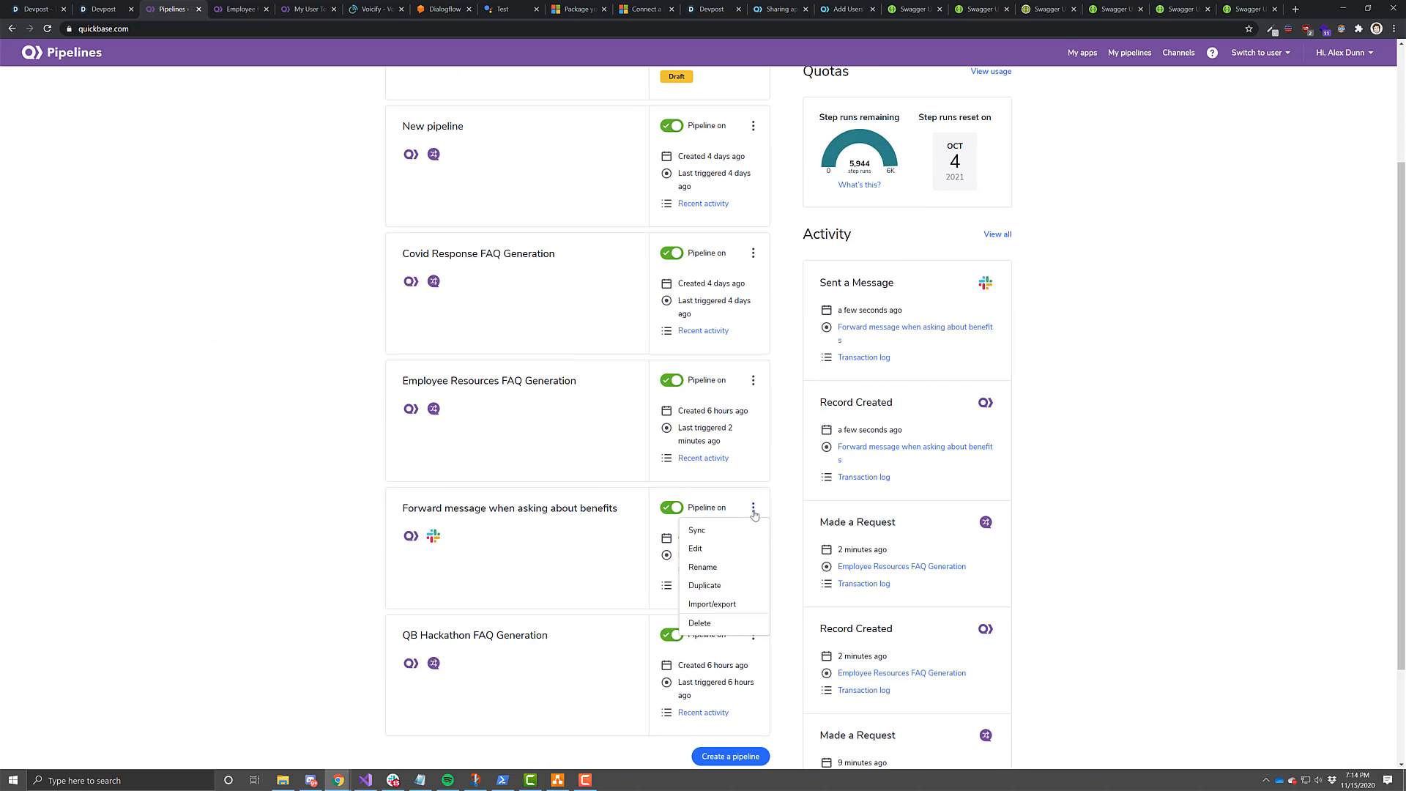
{"action": "left_click", "coordinate": [728, 551]}
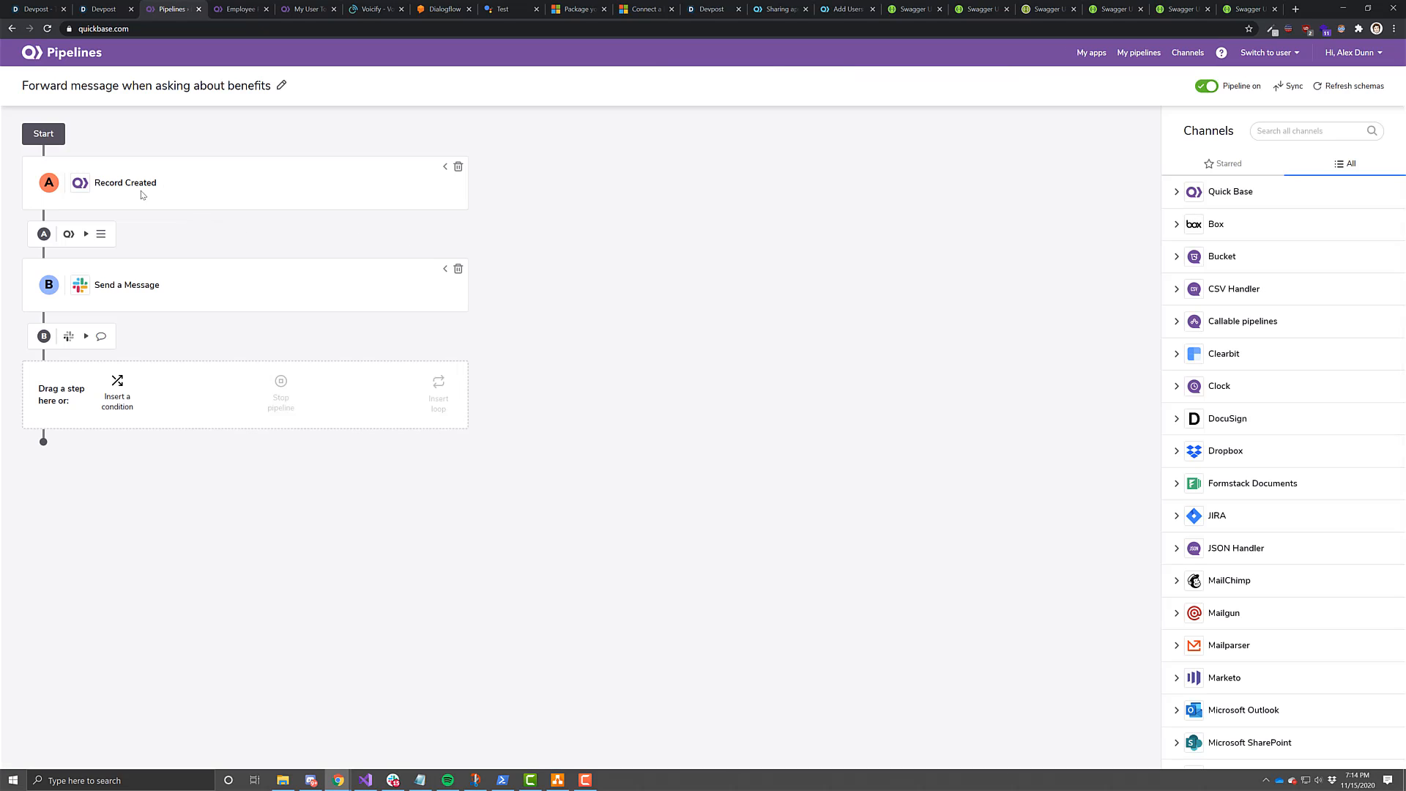
Examine the pipeline's Record Created trigger query and the settings of its Slack Send a Message step
{"action": "left_click", "coordinate": [401, 196]}
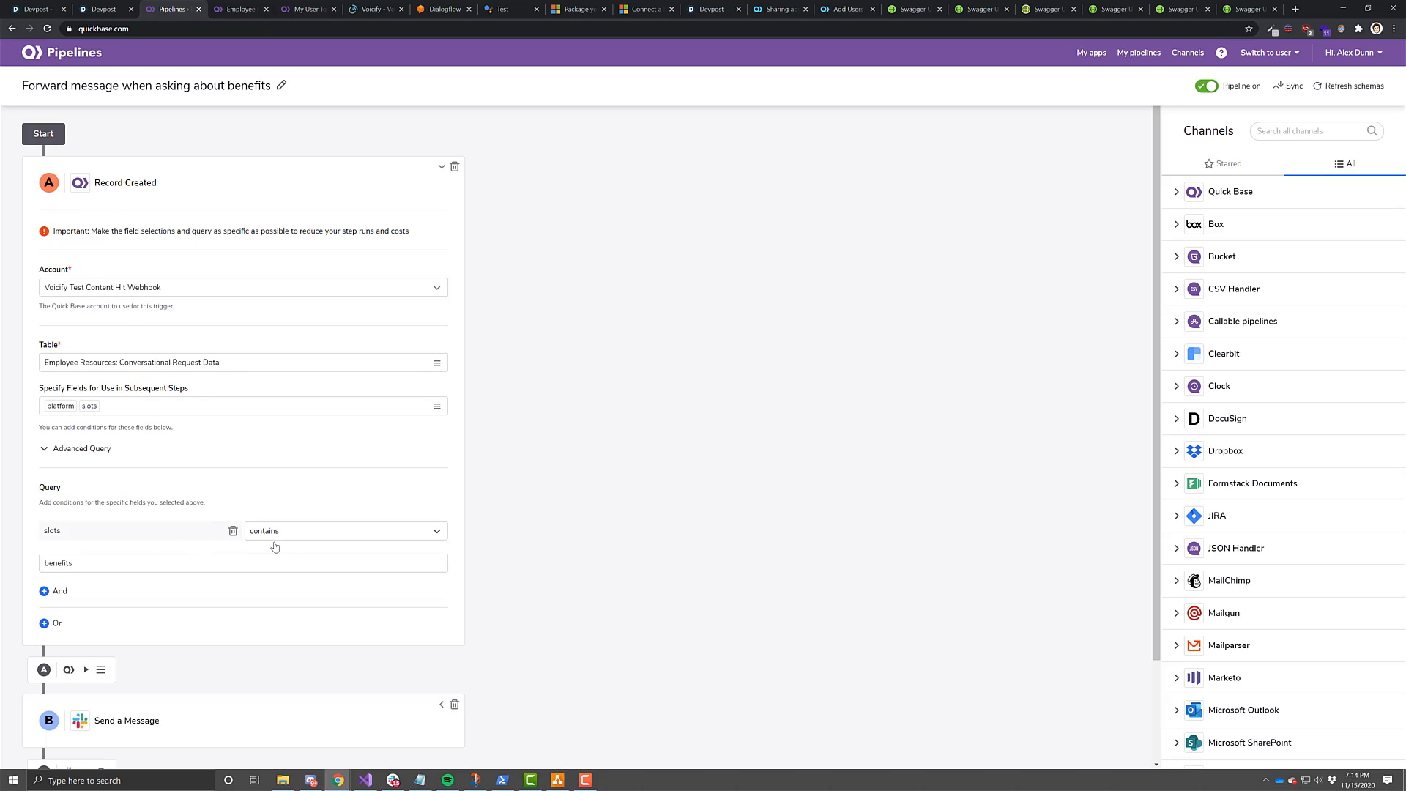
{"action": "left_click", "coordinate": [66, 562]}
{"action": "scroll", "coordinate": [201, 576], "scroll_direction": "down", "scroll_amount": 3}
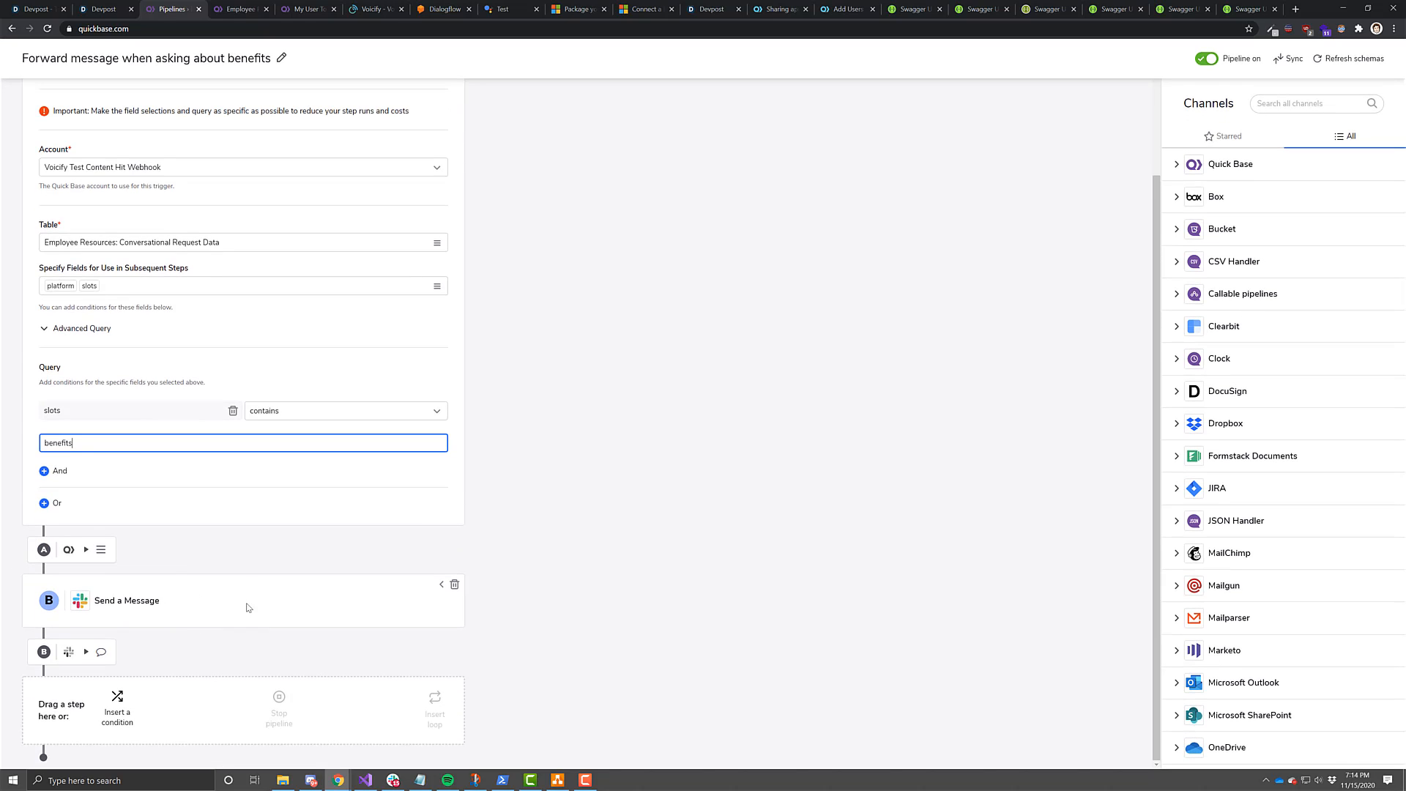
{"action": "left_click", "coordinate": [438, 586]}
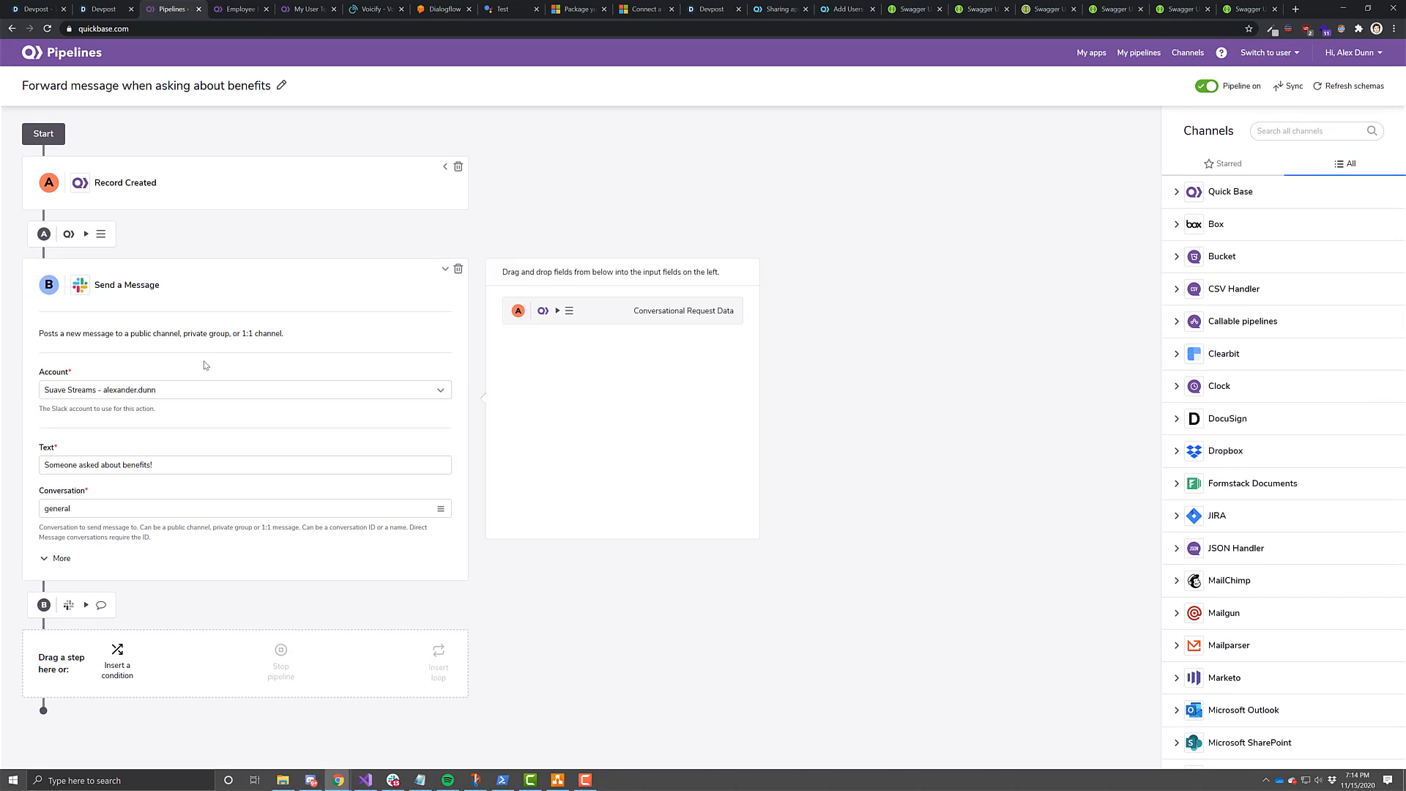